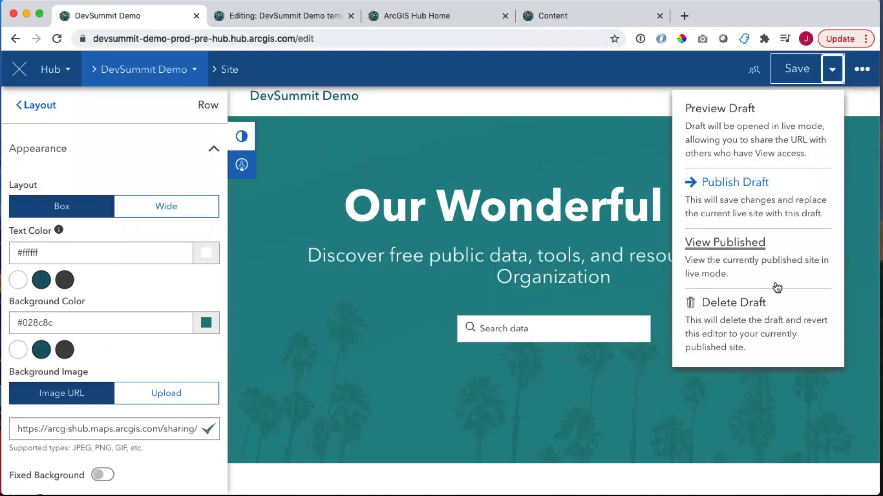
- View the published DevSummit Demo site in live mode and look through its home page sections
{"action": "left_click", "coordinate": [769, 273]}
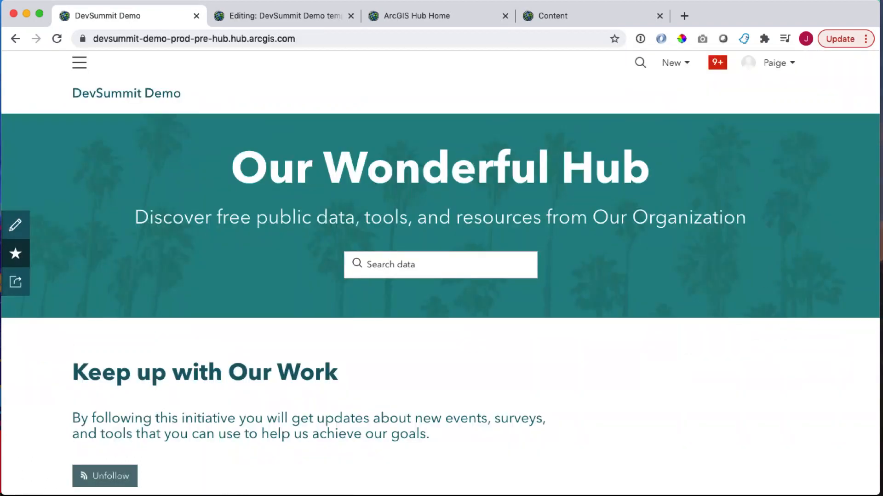
{"action": "key", "text": "super+Tab"}
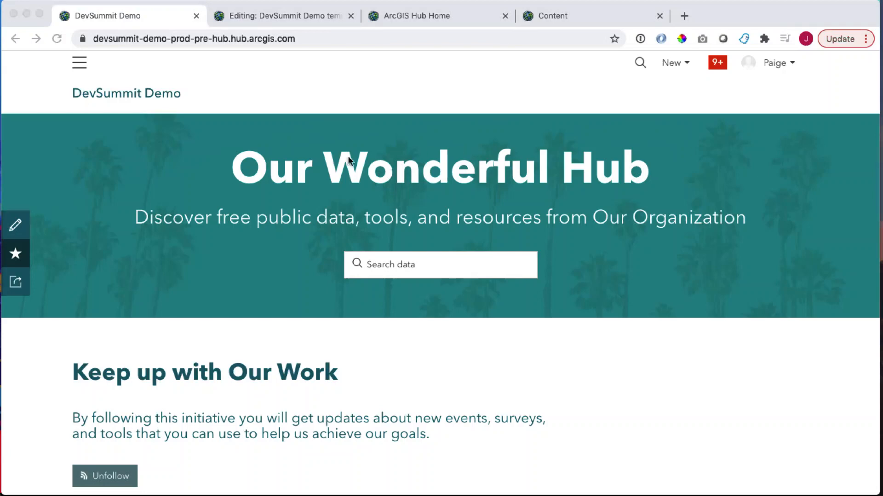
{"action": "left_click", "coordinate": [185, 194]}
{"action": "scroll", "coordinate": [185, 194], "scroll_direction": "down", "scroll_amount": 7}
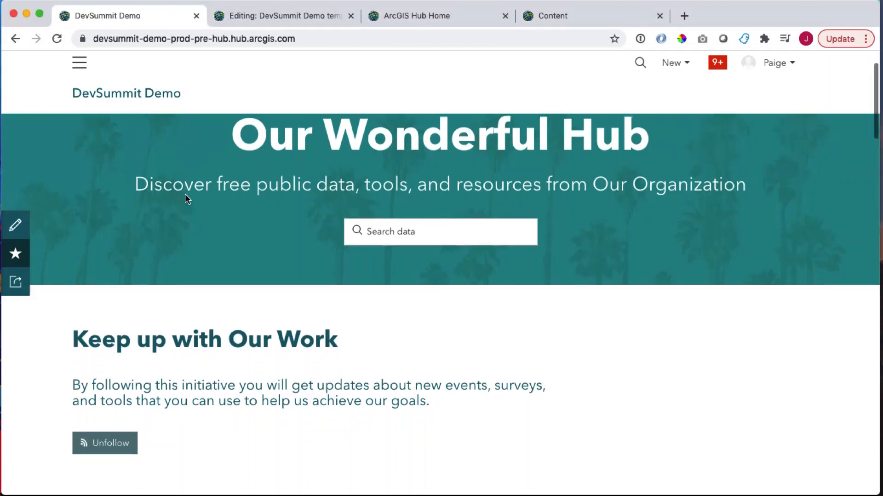
{"action": "scroll", "coordinate": [186, 199], "scroll_direction": "down", "scroll_amount": 3}
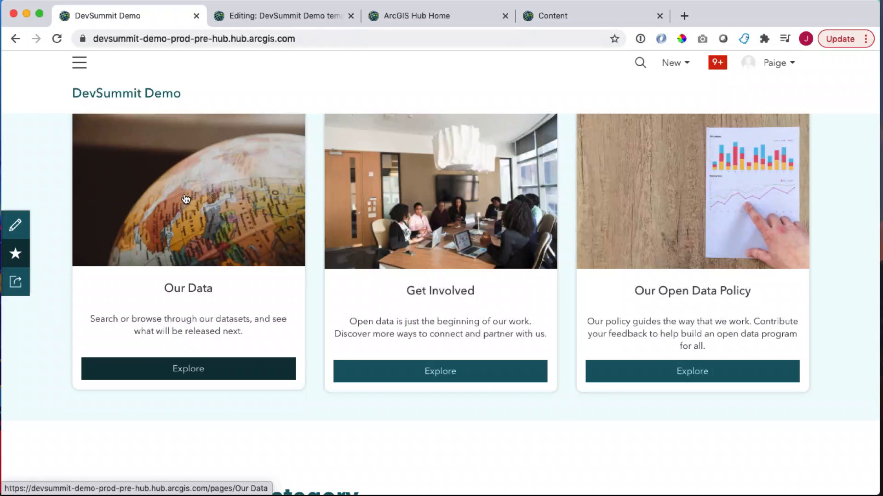
{"action": "scroll", "coordinate": [693, 254], "scroll_direction": "down", "scroll_amount": 14}
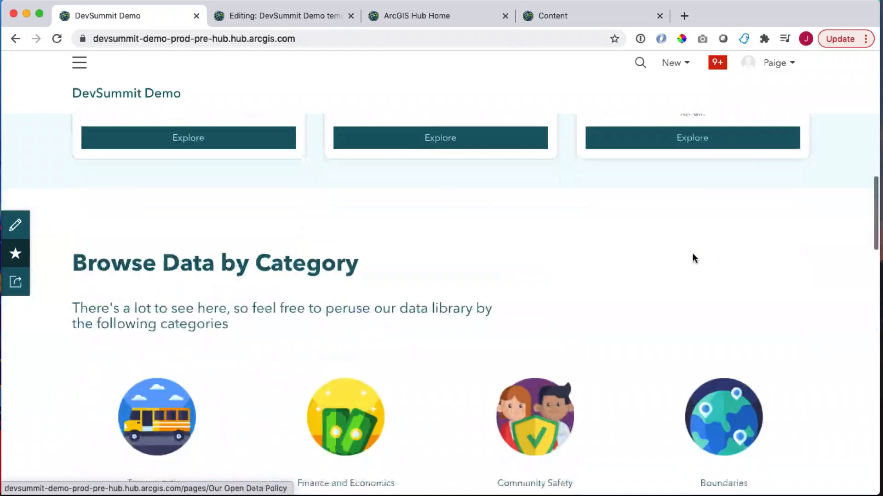
{"action": "scroll", "coordinate": [187, 227], "scroll_direction": "down", "scroll_amount": 15}
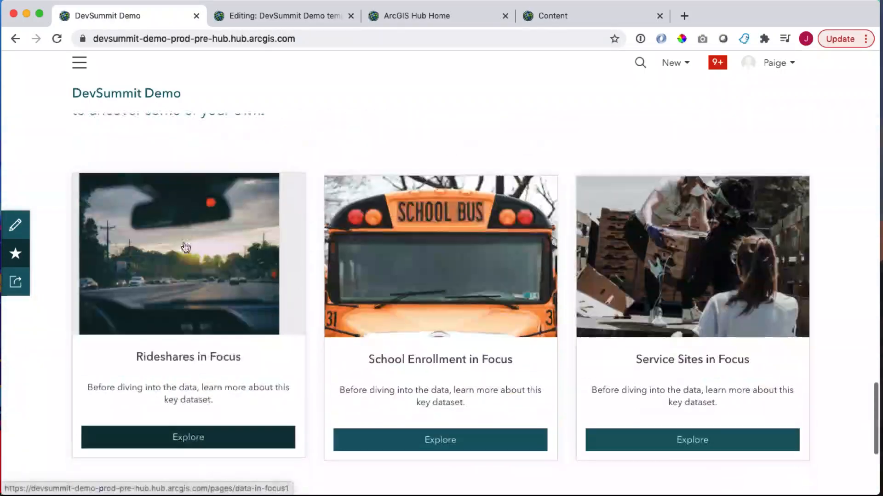
{"action": "scroll", "coordinate": [651, 290], "scroll_direction": "up", "scroll_amount": 20}
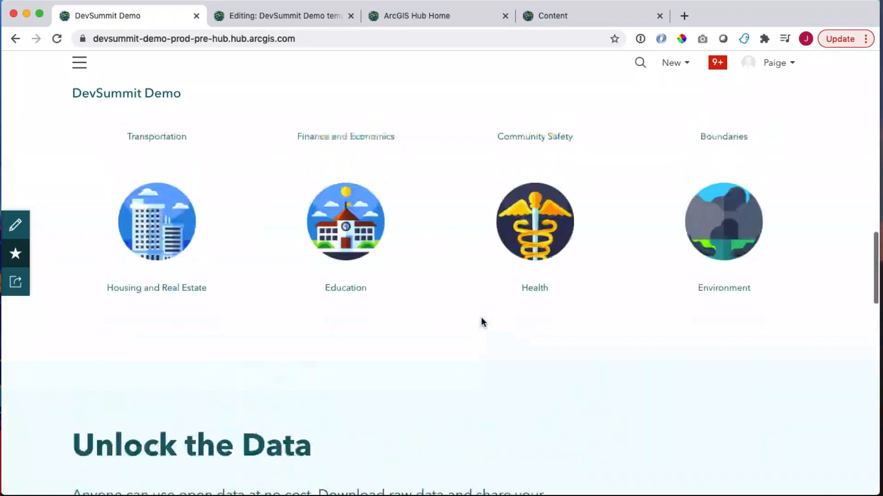
{"action": "scroll", "coordinate": [208, 315], "scroll_direction": "up", "scroll_amount": 5}
- Open the site's Our Data page and review its content down to the Missing Data Request survey
{"action": "left_click", "coordinate": [179, 301]}
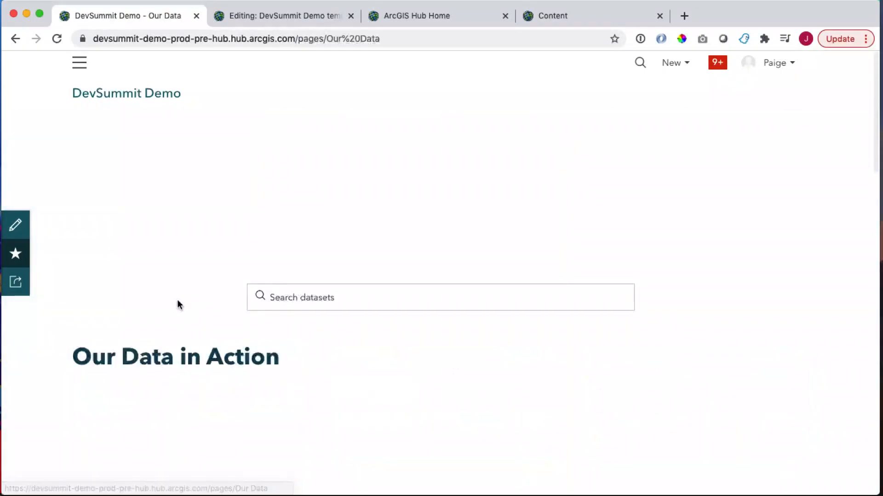
{"action": "scroll", "coordinate": [178, 305], "scroll_direction": "down", "scroll_amount": 10}
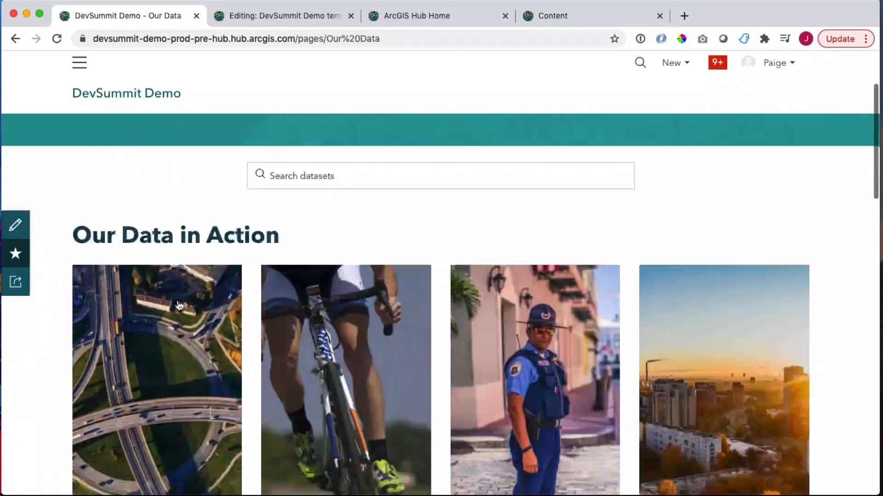
{"action": "scroll", "coordinate": [53, 240], "scroll_direction": "down", "scroll_amount": 2}
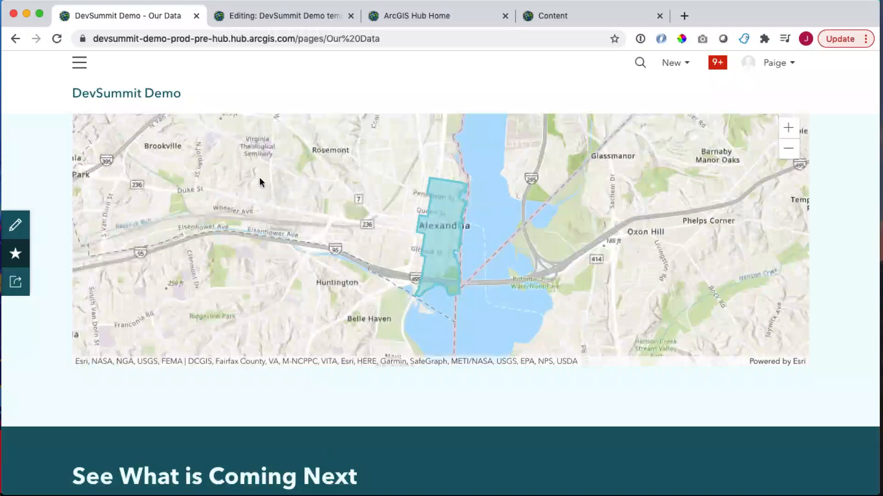
{"action": "scroll", "coordinate": [134, 238], "scroll_direction": "down", "scroll_amount": 8}
{"action": "scroll", "coordinate": [56, 303], "scroll_direction": "down", "scroll_amount": 3}
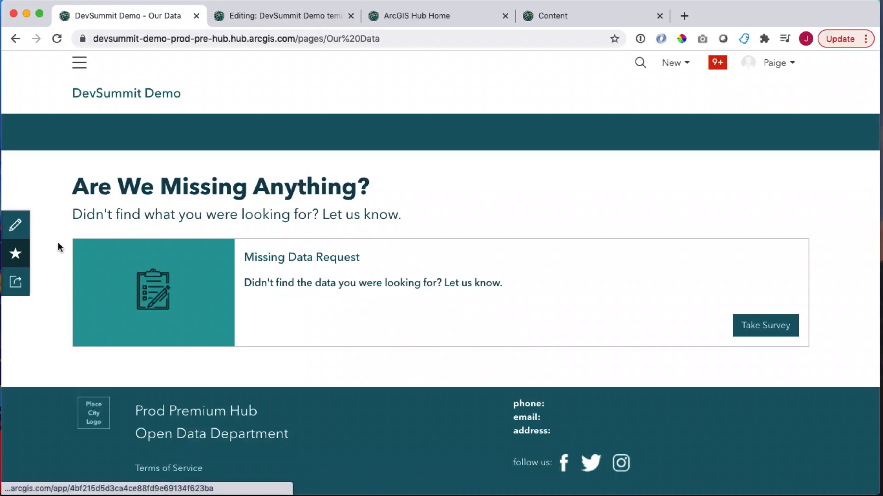
- Return to the site's home page in edit mode and review the site's Settings options
{"action": "left_click", "coordinate": [111, 97]}
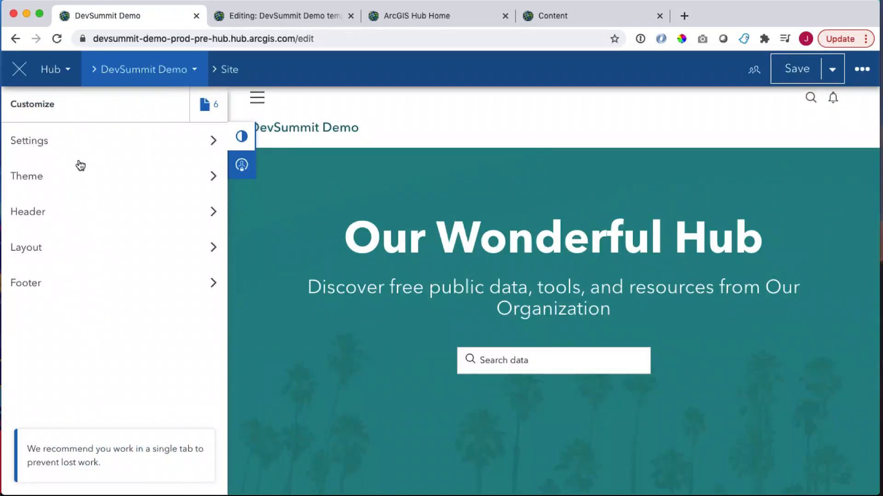
{"action": "left_click", "coordinate": [61, 149]}
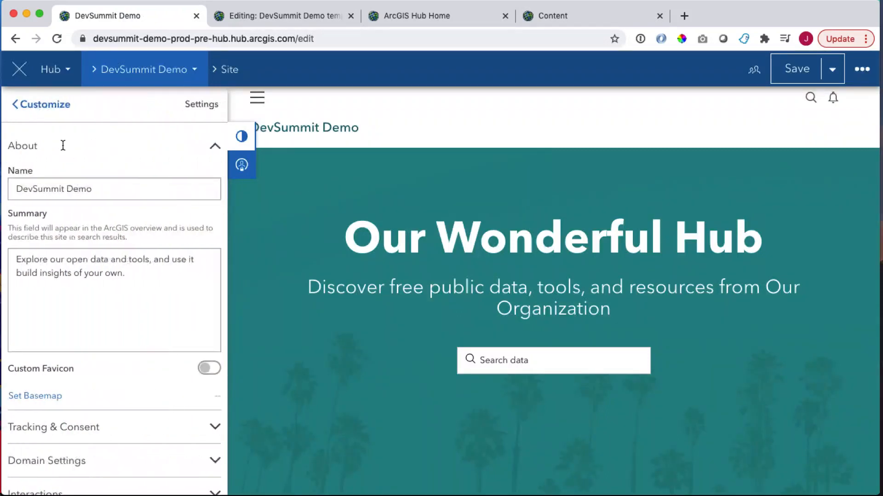
{"action": "scroll", "coordinate": [138, 479], "scroll_direction": "down", "scroll_amount": 3}
{"action": "scroll", "coordinate": [35, 83], "scroll_direction": "up", "scroll_amount": 2}
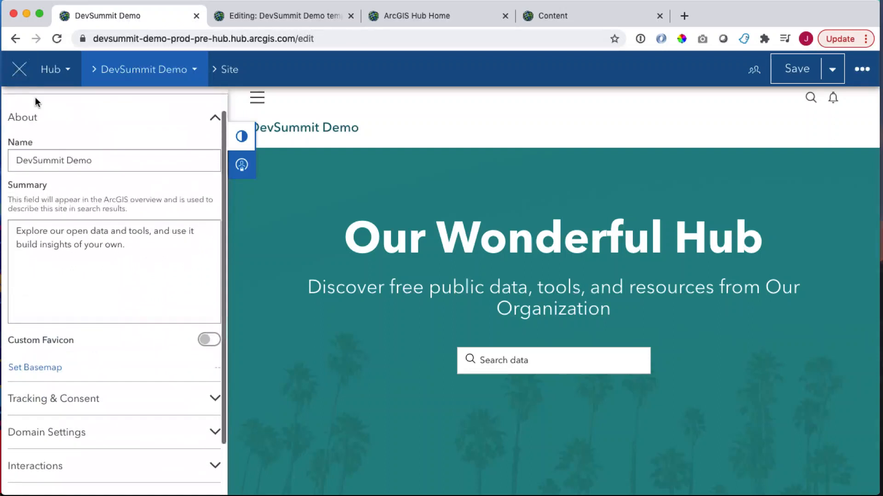
{"action": "scroll", "coordinate": [35, 96], "scroll_direction": "up", "scroll_amount": 1}
{"action": "left_click", "coordinate": [34, 104]}
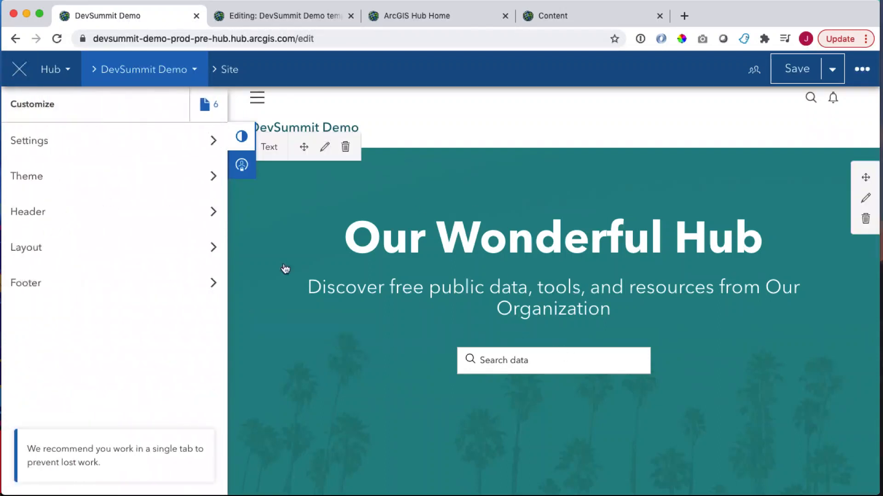
- Review the site's Theme colors, then return to the main Customize options
{"action": "left_click", "coordinate": [53, 186]}
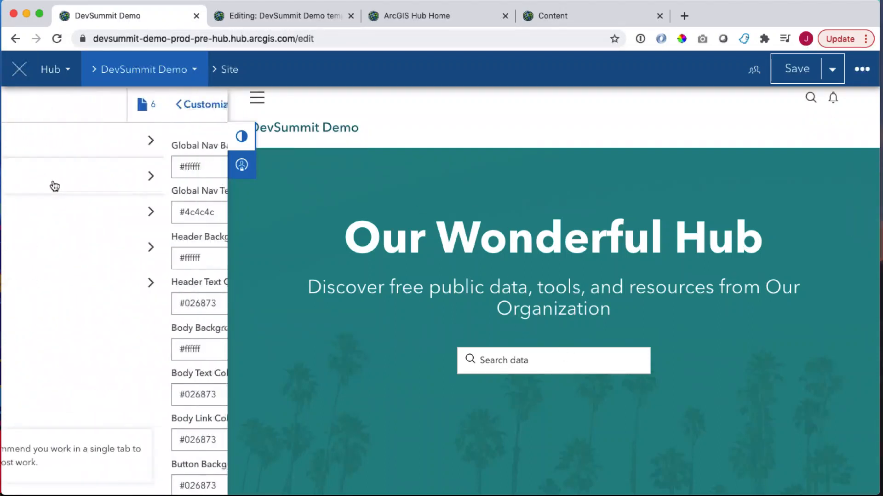
{"action": "scroll", "coordinate": [53, 211], "scroll_direction": "down", "scroll_amount": 3}
{"action": "scroll", "coordinate": [76, 115], "scroll_direction": "up", "scroll_amount": 3}
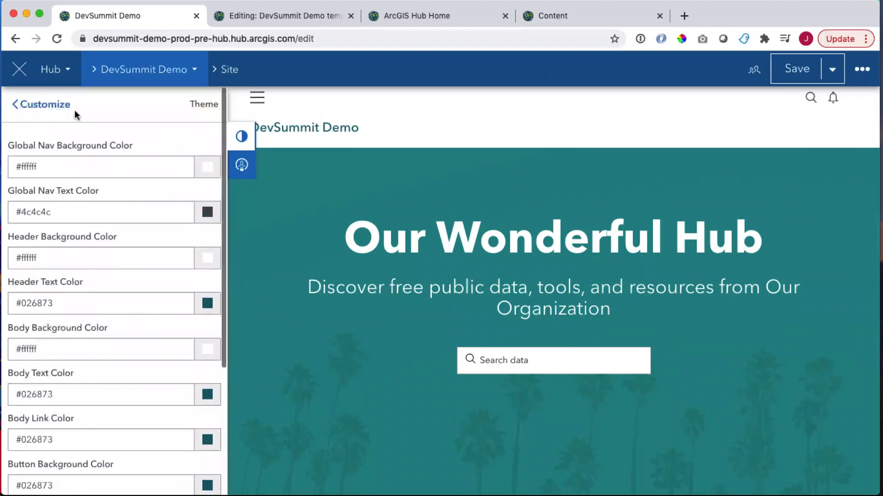
{"action": "left_click", "coordinate": [28, 103]}
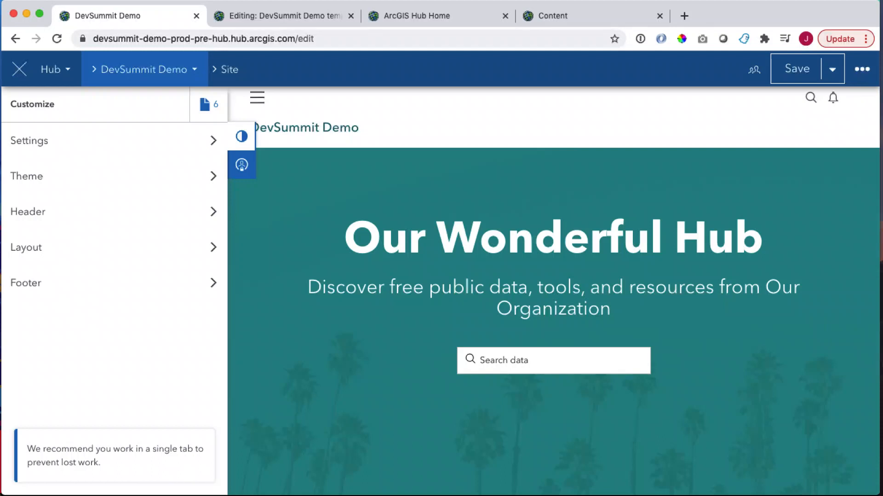
- Open the settings of the "Our Wonderful Hub" banner row and examine its Background Image options with Image URL selected
{"action": "scroll", "coordinate": [797, 377], "scroll_direction": "down", "scroll_amount": 2}
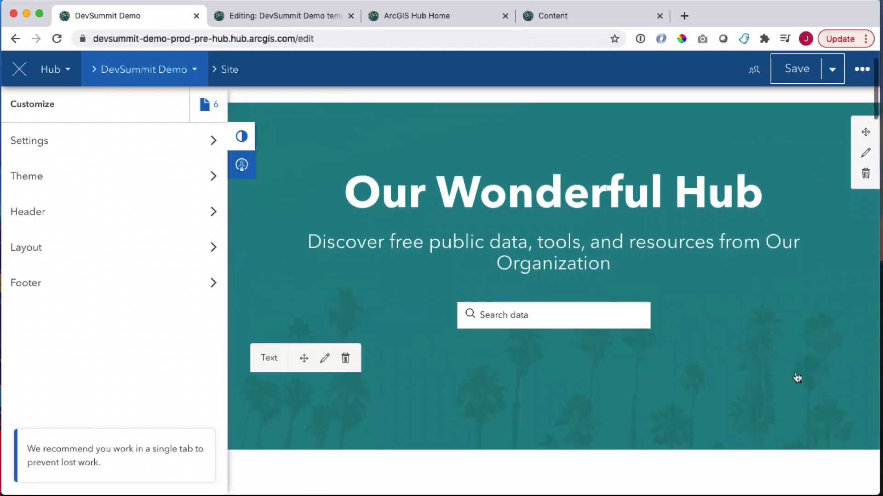
{"action": "left_click", "coordinate": [865, 158]}
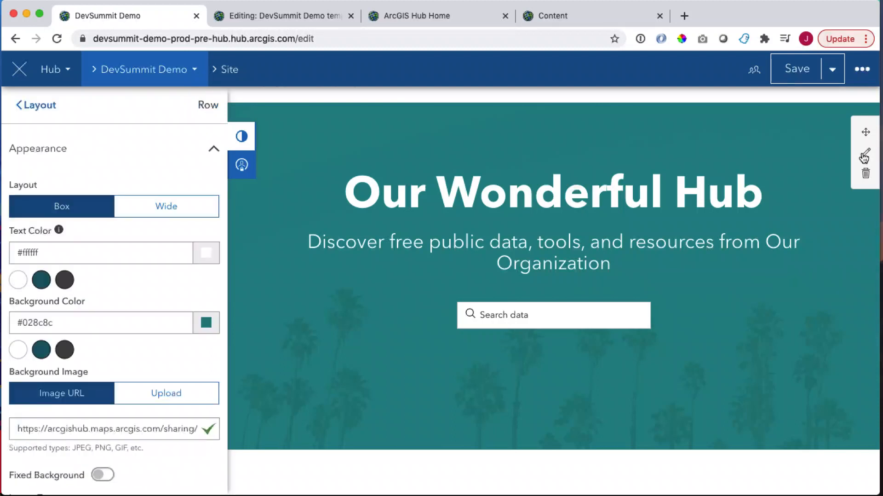
{"action": "scroll", "coordinate": [106, 454], "scroll_direction": "down", "scroll_amount": 1}
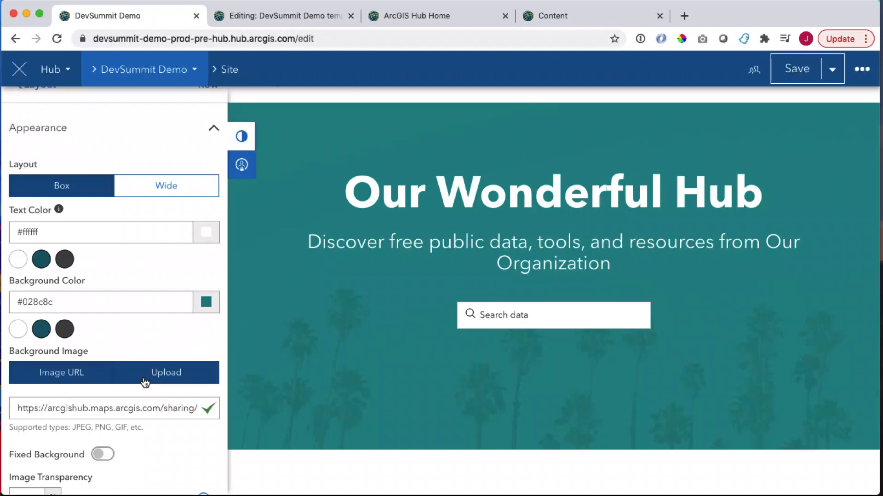
{"action": "left_click", "coordinate": [61, 378]}
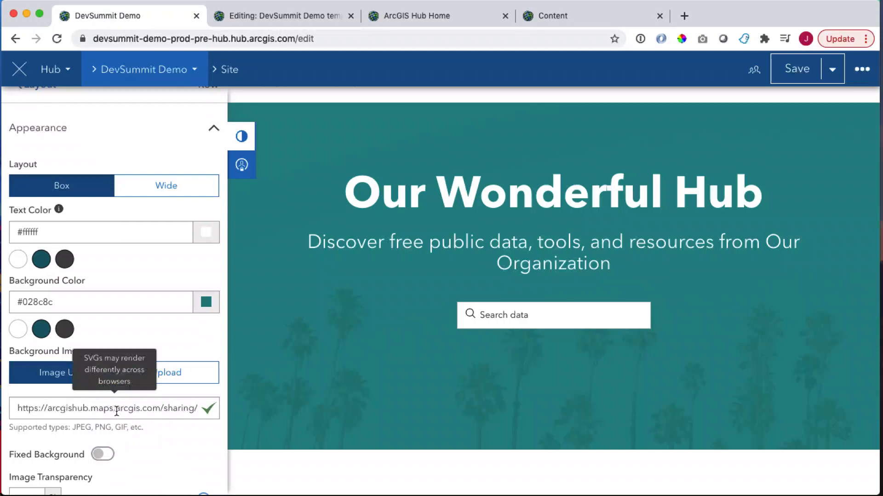
{"action": "mouse_move", "coordinate": [355, 401]}
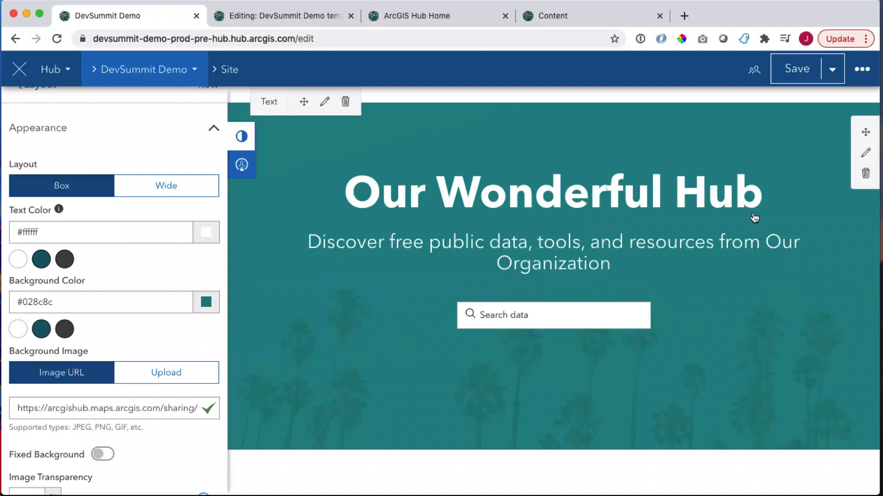
{"action": "mouse_move", "coordinate": [467, 311]}
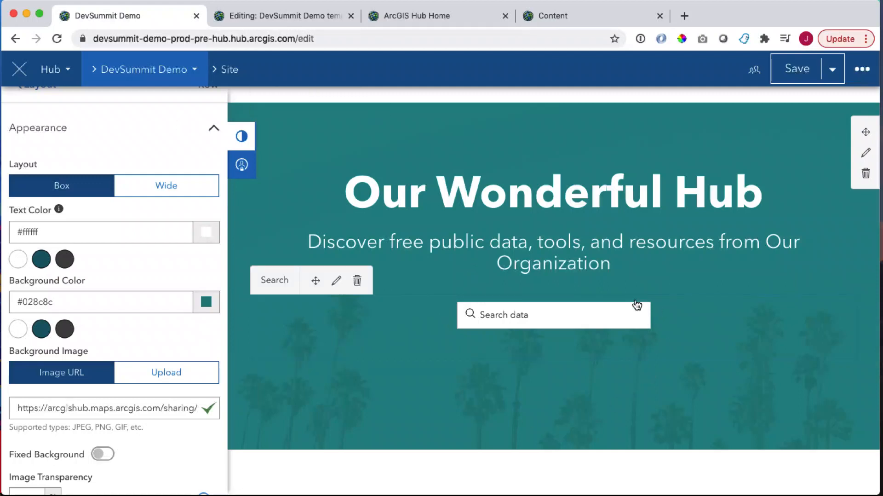
- Locate the site's Save as Template option, then view the DevSummit Demo initiative template already open for editing
{"action": "left_click", "coordinate": [862, 70]}
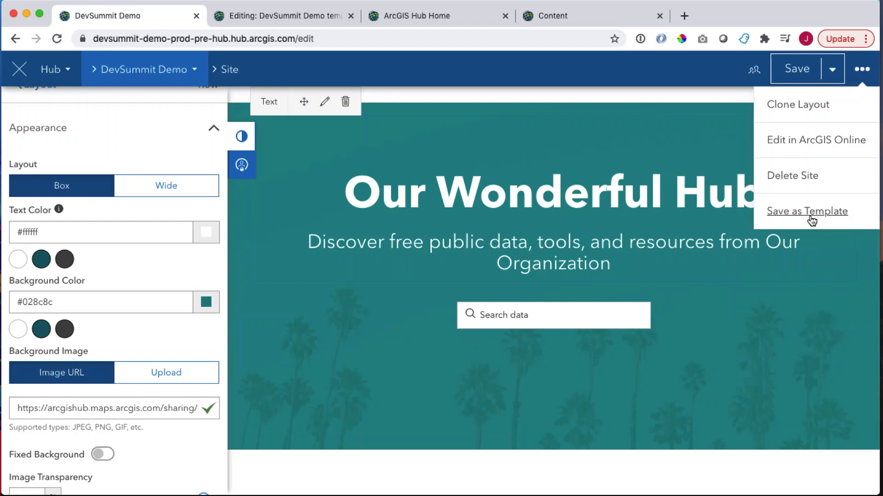
{"action": "left_click", "coordinate": [807, 212]}
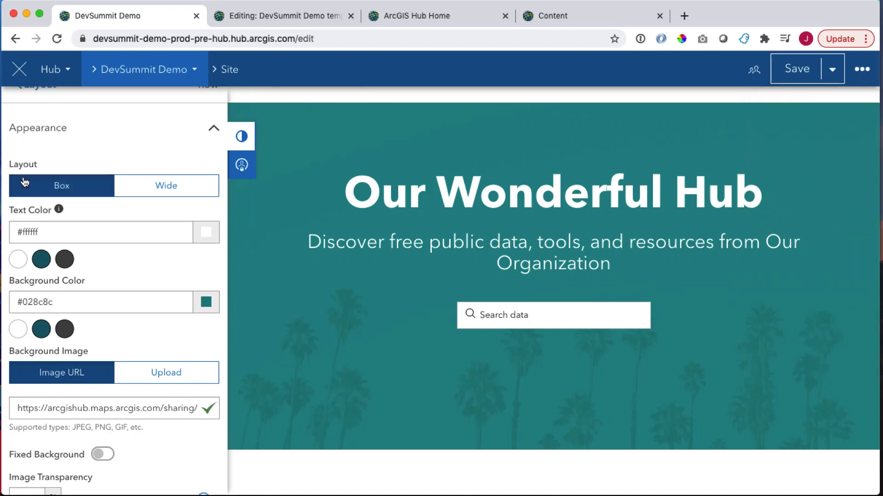
{"action": "left_click", "coordinate": [242, 18]}
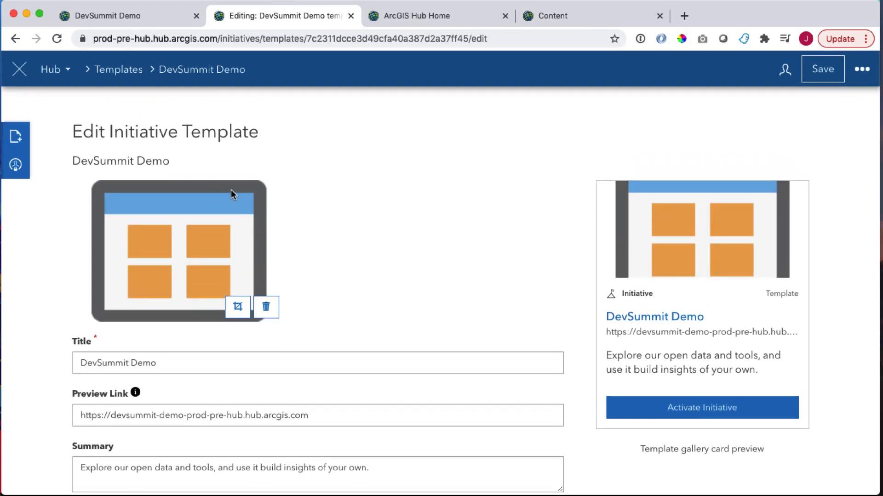
{"action": "scroll", "coordinate": [231, 189], "scroll_direction": "down", "scroll_amount": 1}
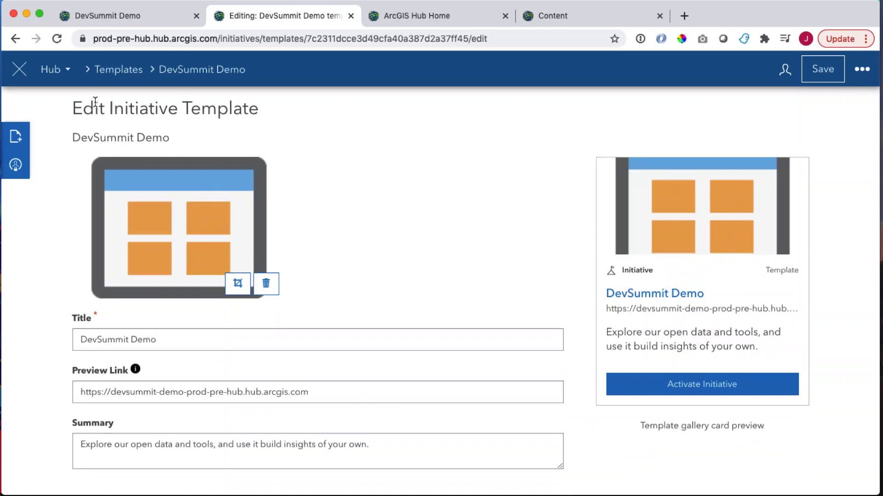
- Filter the Hub's initiatives to Initiative Templates and open the DevSummit Demo template for editing
{"action": "left_click", "coordinate": [58, 71]}
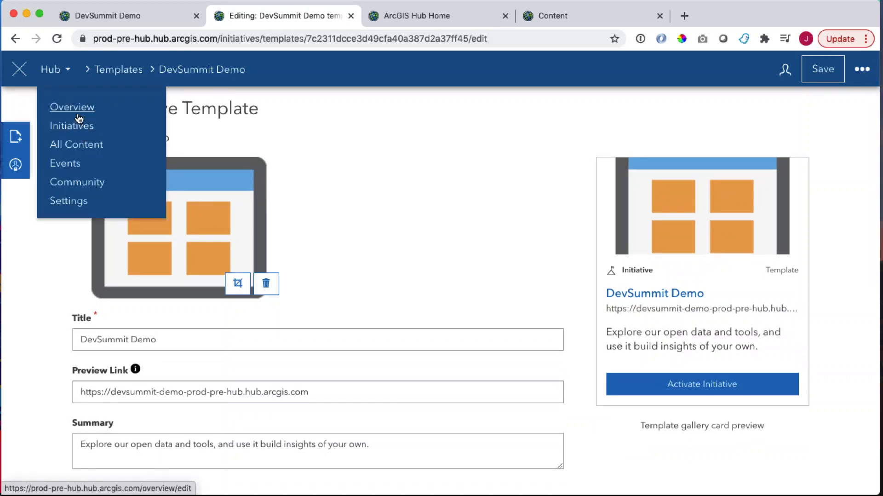
{"action": "left_click", "coordinate": [75, 132]}
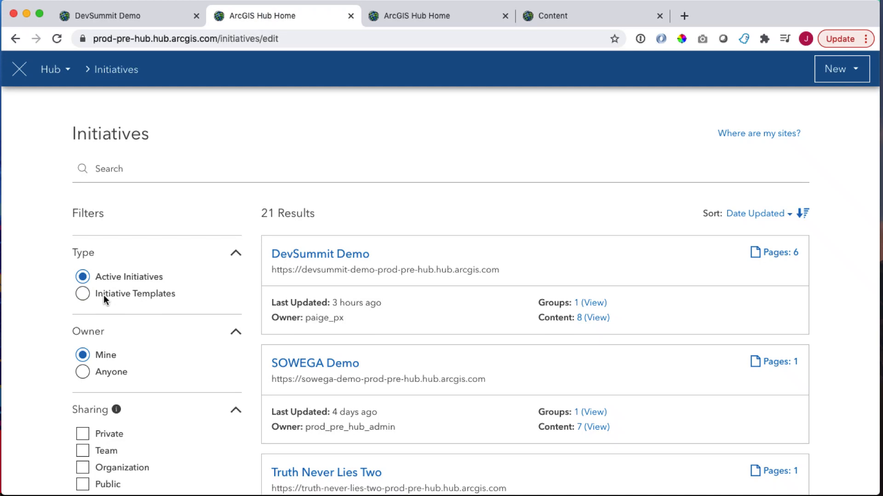
{"action": "left_click", "coordinate": [104, 294]}
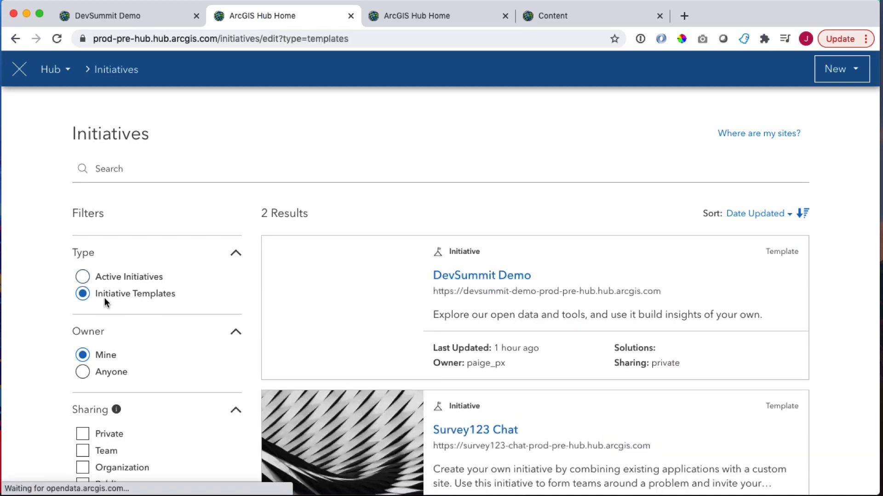
{"action": "left_click", "coordinate": [482, 276]}
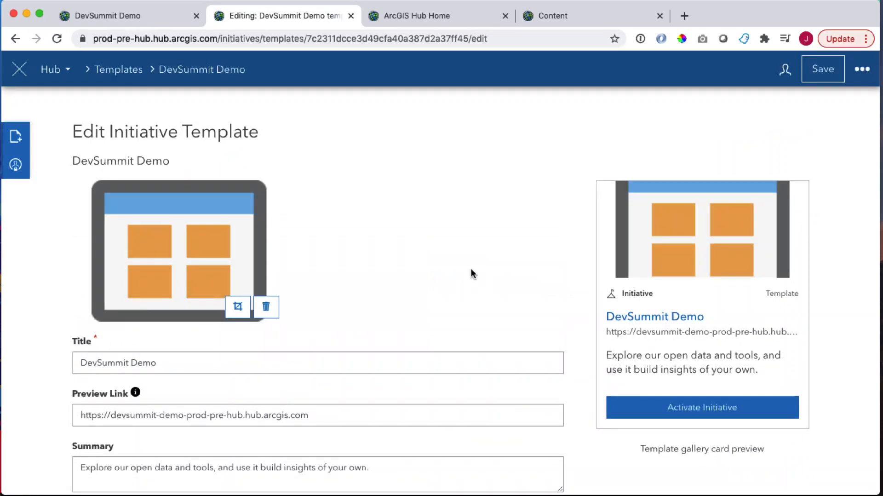
- Review the template's title, preview link, summary and the items included in it
{"action": "scroll", "coordinate": [473, 269], "scroll_direction": "down", "scroll_amount": 5}
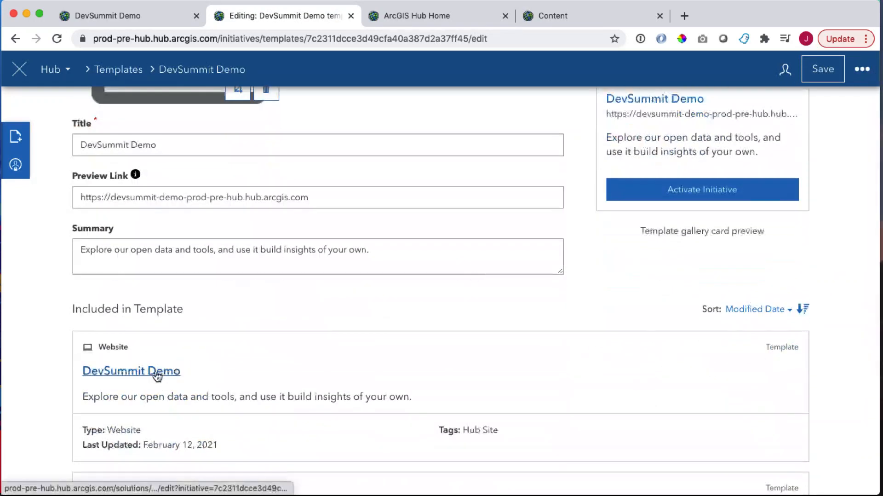
{"action": "scroll", "coordinate": [156, 370], "scroll_direction": "up", "scroll_amount": 1}
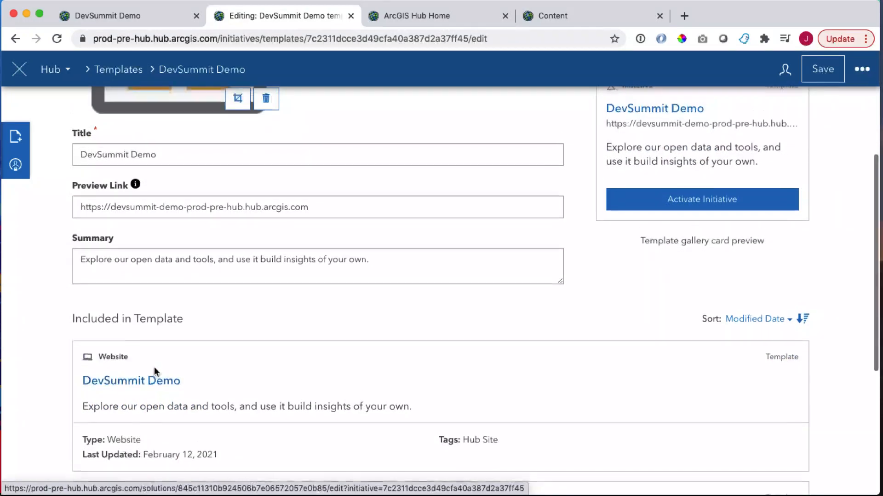
{"action": "scroll", "coordinate": [155, 371], "scroll_direction": "up", "scroll_amount": 1}
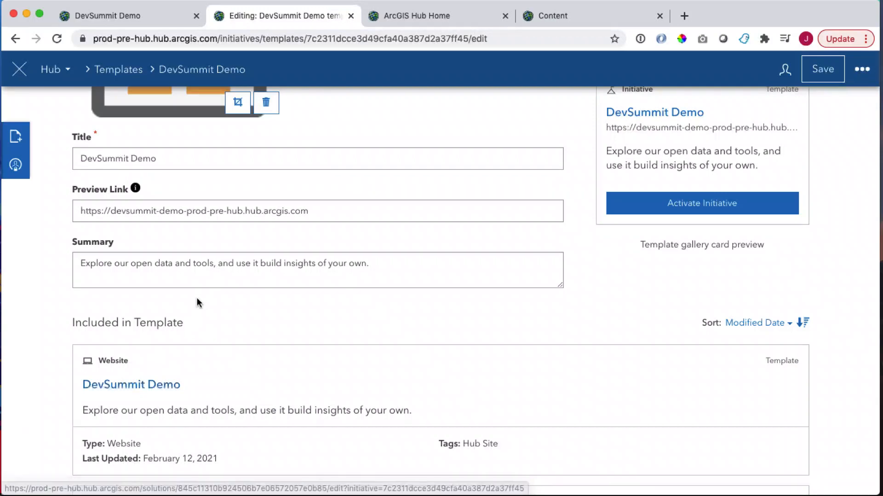
- Check the additional management actions available for the DevSummit Demo initiative template
{"action": "scroll", "coordinate": [198, 300], "scroll_direction": "up", "scroll_amount": 5}
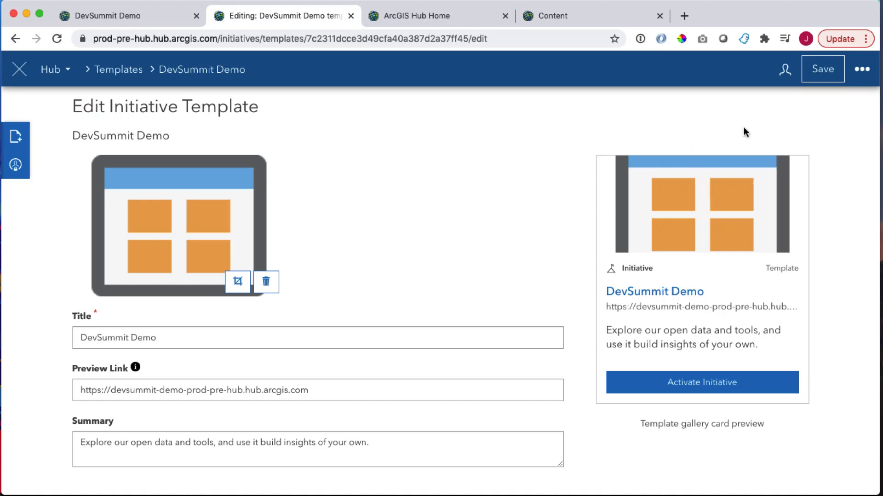
{"action": "left_click", "coordinate": [862, 69]}
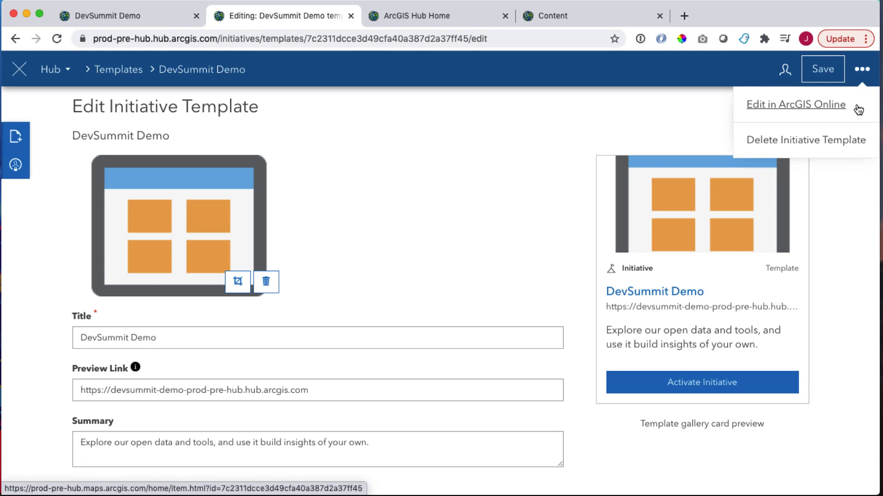
{"action": "left_click", "coordinate": [463, 175]}
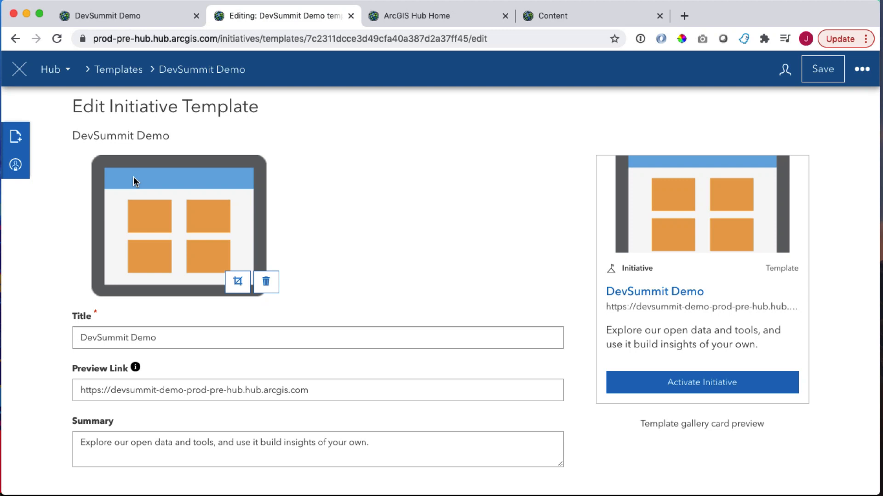
- Open the DevSummit Demo website template included in the initiative template, and open its included items in advanced editing
{"action": "scroll", "coordinate": [133, 183], "scroll_direction": "down", "scroll_amount": 3}
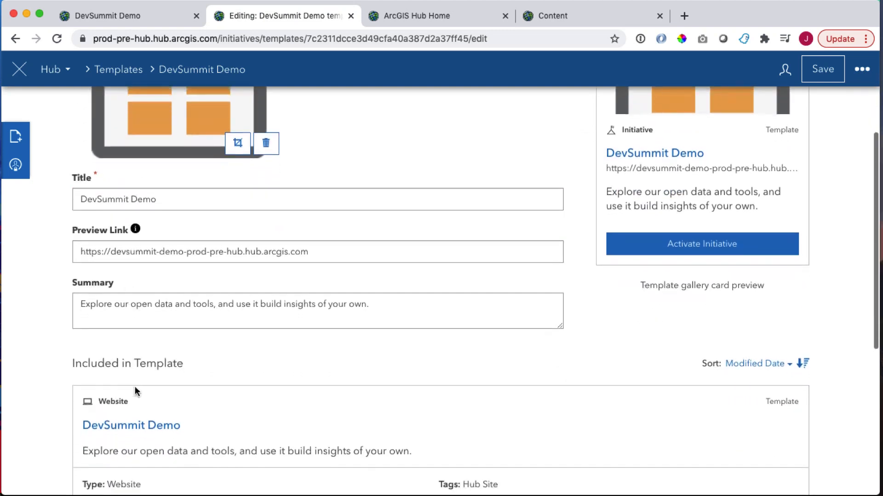
{"action": "left_click", "coordinate": [152, 425]}
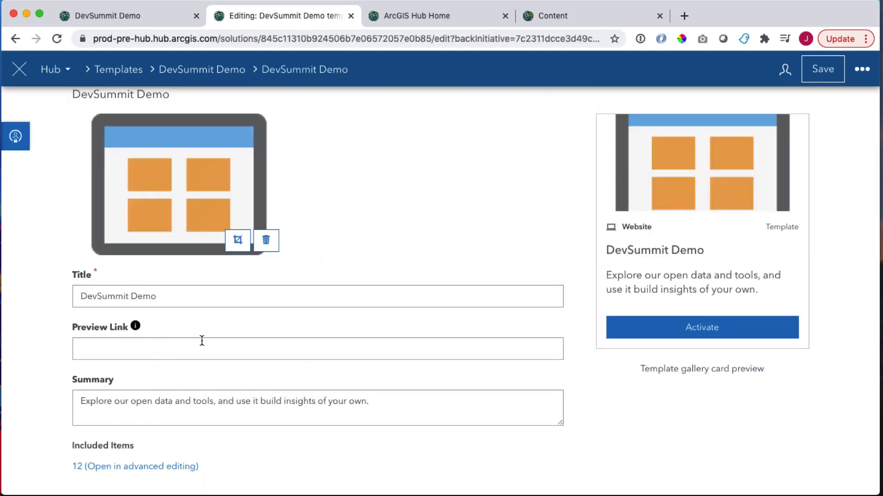
{"action": "left_click", "coordinate": [860, 76]}
{"action": "left_click", "coordinate": [118, 469]}
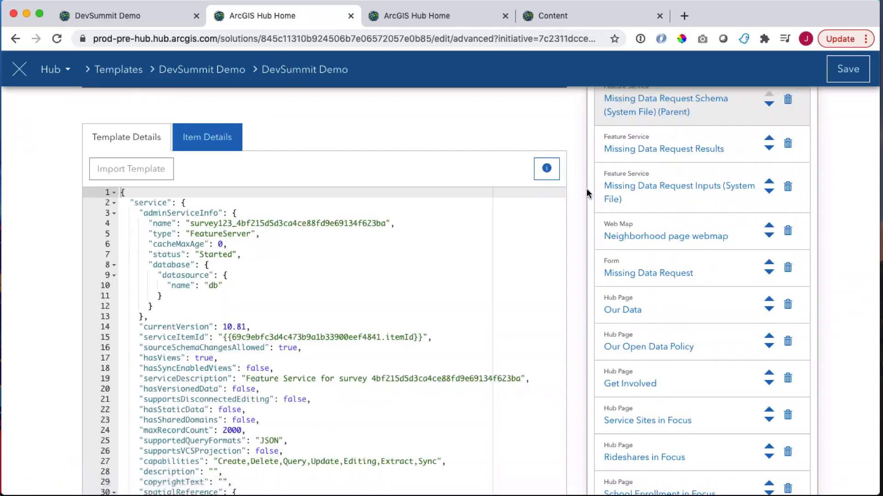
- Review the list of included item templates and open the {{solution.title}} Hub Site Application template
{"action": "scroll", "coordinate": [578, 195], "scroll_direction": "down", "scroll_amount": 3}
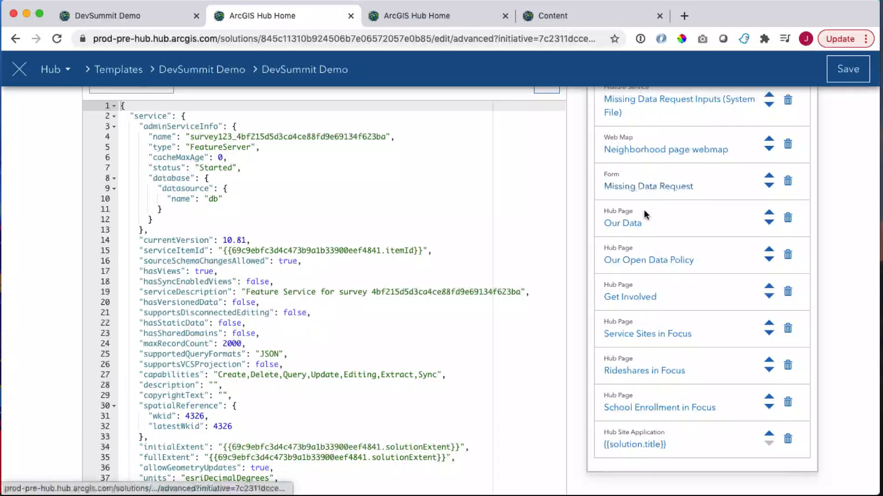
{"action": "scroll", "coordinate": [649, 217], "scroll_direction": "up", "scroll_amount": 1}
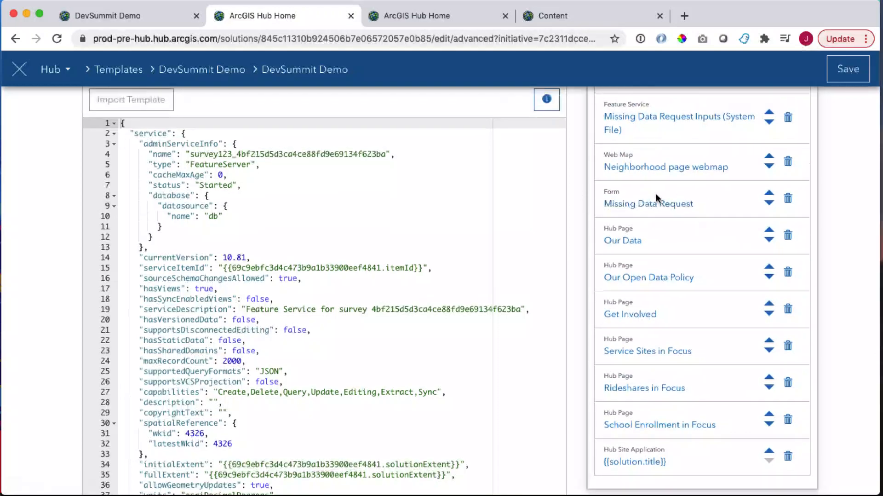
{"action": "scroll", "coordinate": [619, 209], "scroll_direction": "up", "scroll_amount": 2}
{"action": "scroll", "coordinate": [618, 210], "scroll_direction": "up", "scroll_amount": 3}
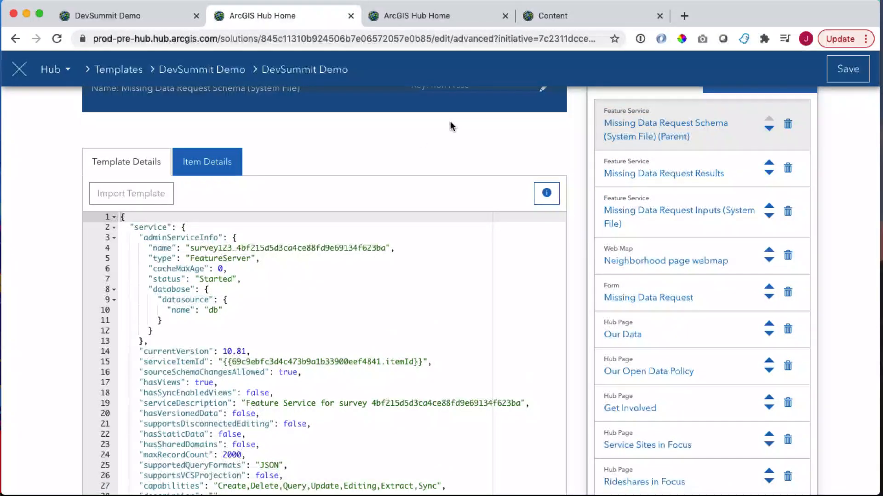
{"action": "scroll", "coordinate": [523, 144], "scroll_direction": "up", "scroll_amount": 1}
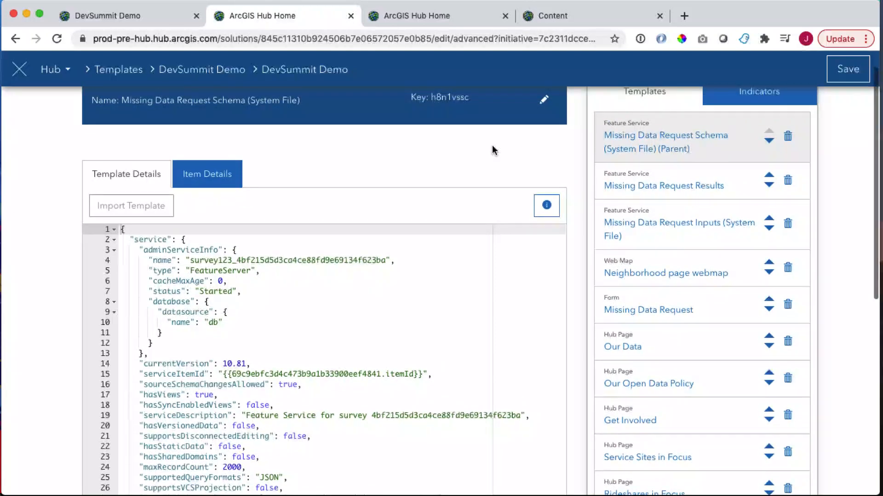
{"action": "scroll", "coordinate": [494, 148], "scroll_direction": "down", "scroll_amount": 3}
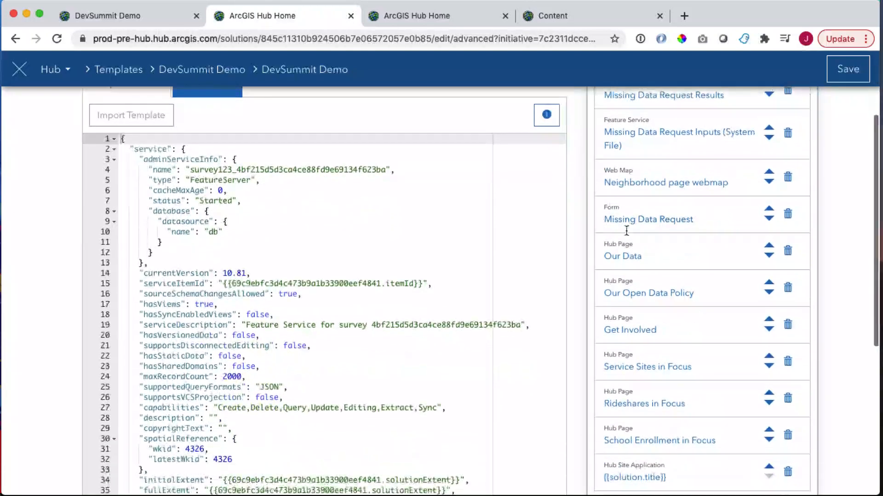
{"action": "scroll", "coordinate": [665, 324], "scroll_direction": "down", "scroll_amount": 2}
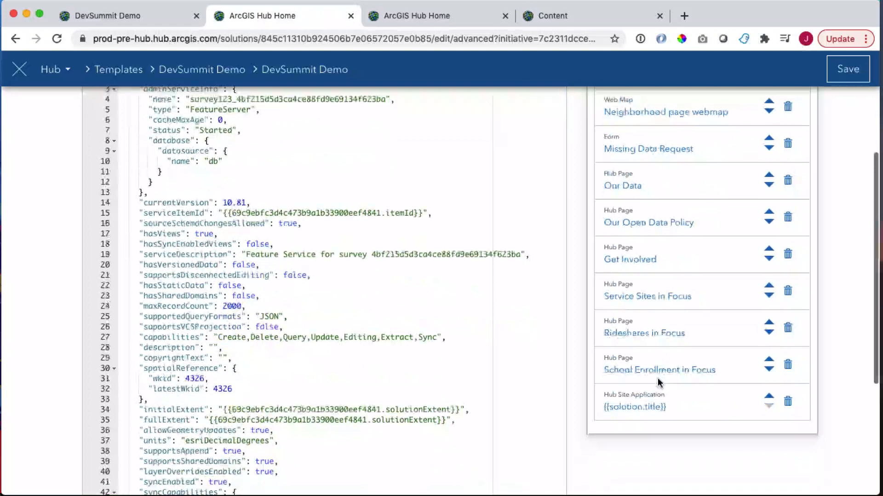
{"action": "left_click", "coordinate": [647, 409]}
{"action": "scroll", "coordinate": [586, 350], "scroll_direction": "up", "scroll_amount": 2}
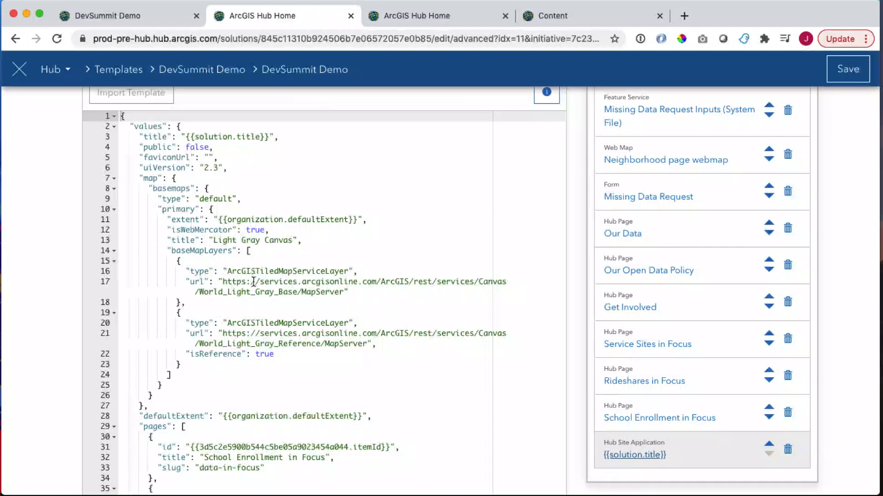
- Search the site template's JSON for "header" and select the title value in the site-header settings
{"action": "left_click", "coordinate": [273, 250]}
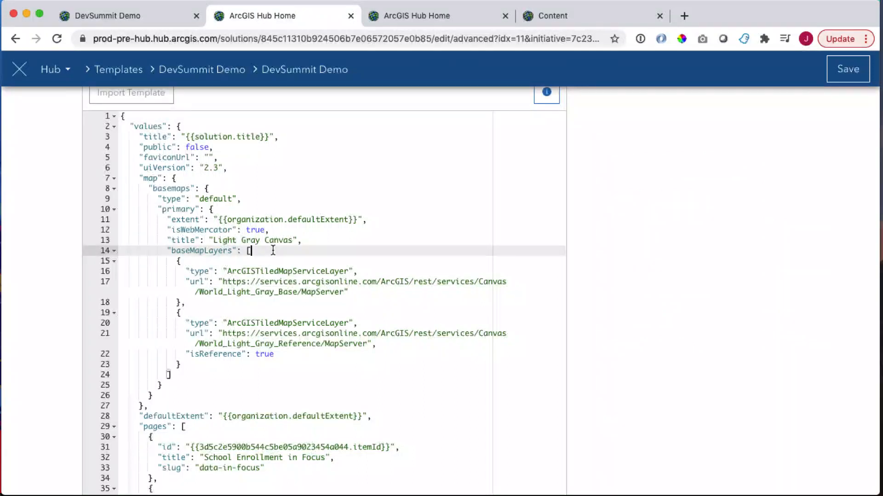
{"action": "key", "text": "super+f"}
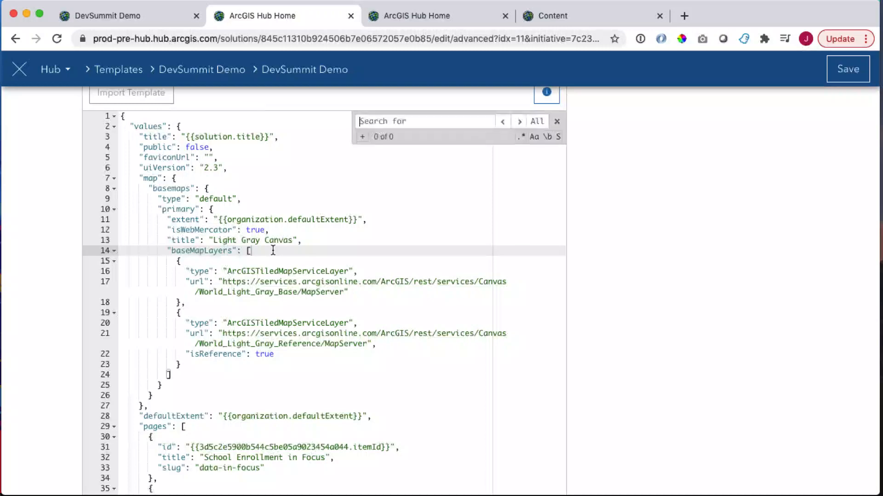
{"action": "type", "text": "header"}
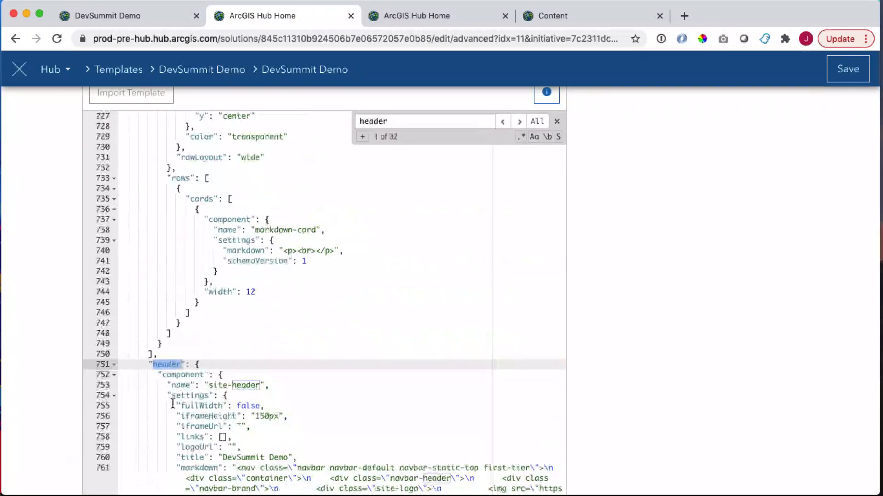
{"action": "scroll", "coordinate": [172, 403], "scroll_direction": "down", "scroll_amount": 3}
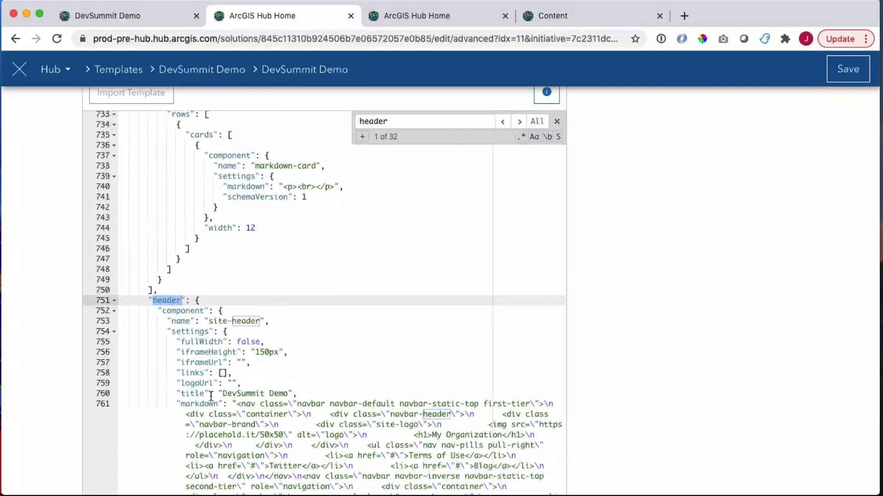
{"action": "left_click_drag", "start_coordinate": [223, 394], "coordinate": [288, 394]}
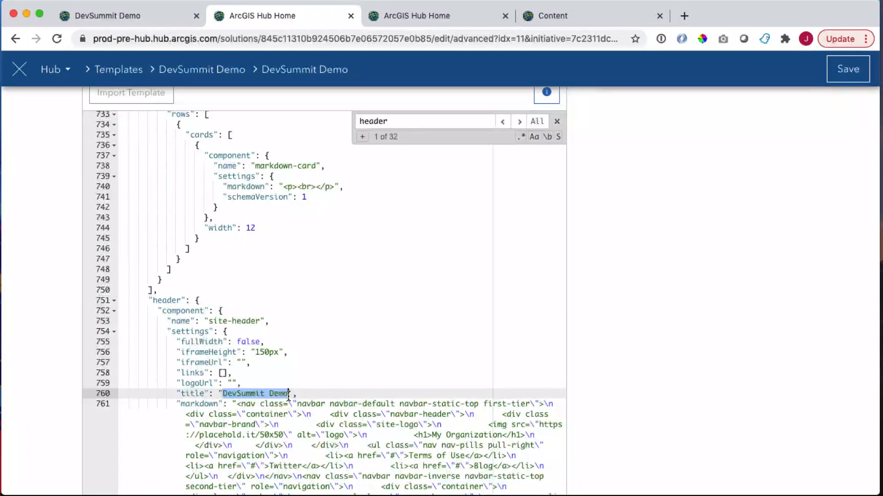
- Check the header title on the DevSummit Demo site in the site editor, then return to the template's JSON
{"action": "left_click", "coordinate": [148, 18]}
{"action": "scroll", "coordinate": [95, 104], "scroll_direction": "up", "scroll_amount": 1}
{"action": "scroll", "coordinate": [338, 202], "scroll_direction": "up", "scroll_amount": 2}
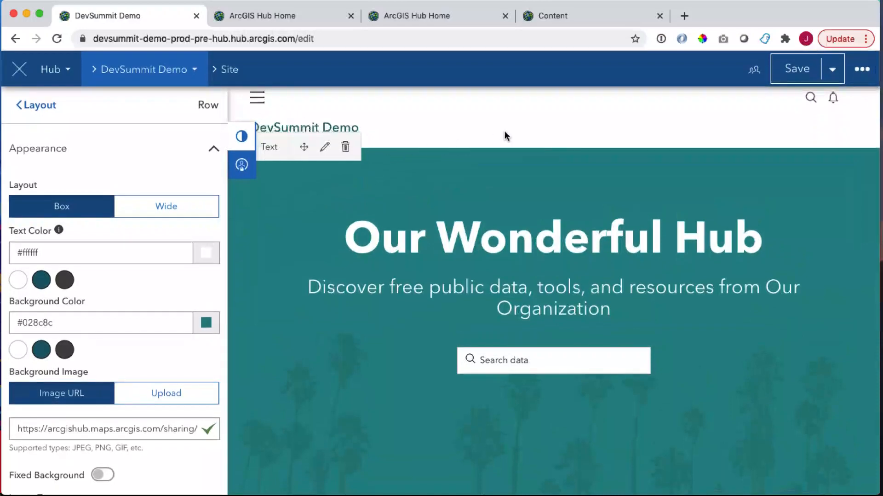
{"action": "left_click", "coordinate": [255, 12]}
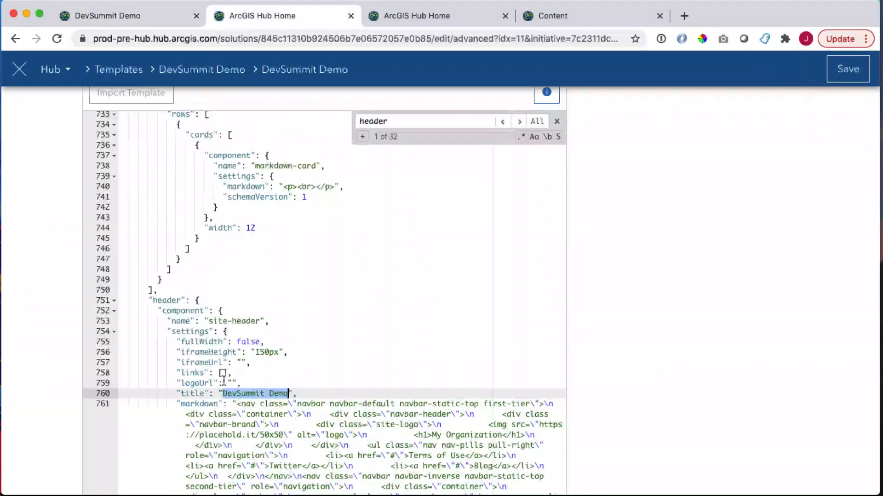
- Replace the selected site-header title value with {{solution.title}}
{"action": "type", "text": "{{"}
{"action": "key", "text": "BackSpace"}
{"action": "type", "text": "solution."}
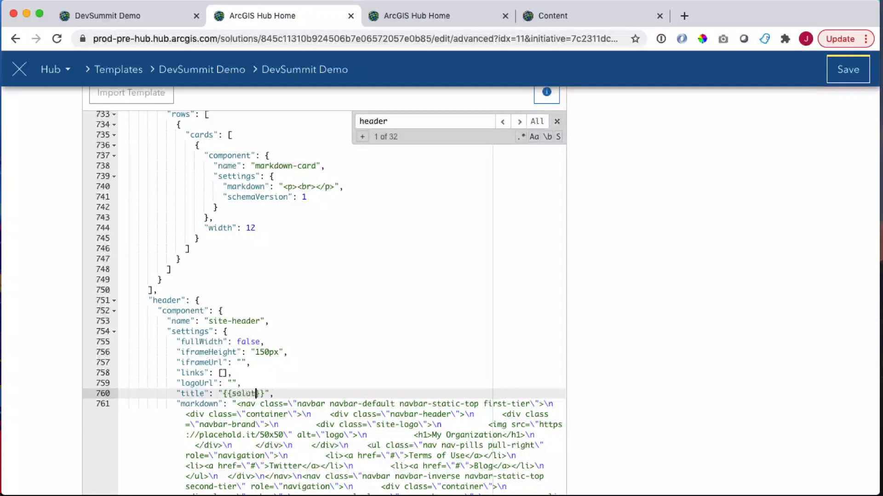
{"action": "type", "text": "title"}
- In the pages array, strip the surrounding braces and .itemId from the School Enrollment in Focus page's id, leaving only the hard-coded item ID
{"action": "scroll", "coordinate": [465, 344], "scroll_direction": "up", "scroll_amount": 10}
{"action": "scroll", "coordinate": [443, 378], "scroll_direction": "up", "scroll_amount": 20}
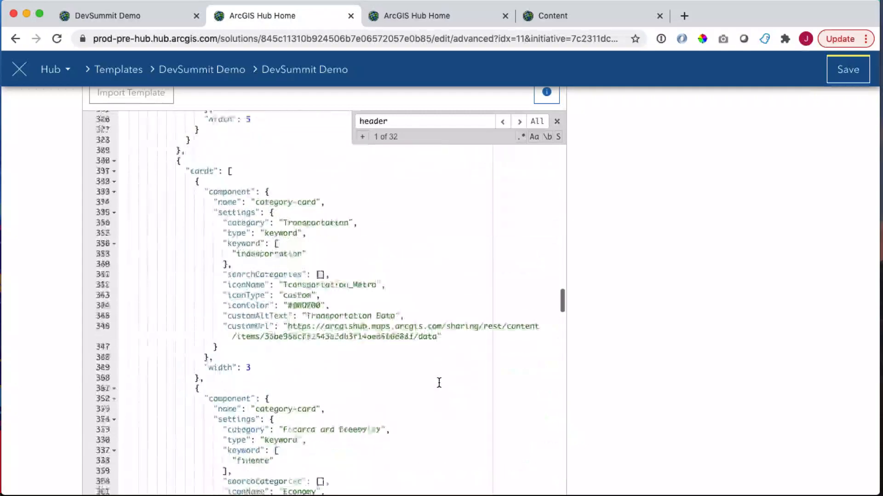
{"action": "scroll", "coordinate": [442, 380], "scroll_direction": "down", "scroll_amount": 5}
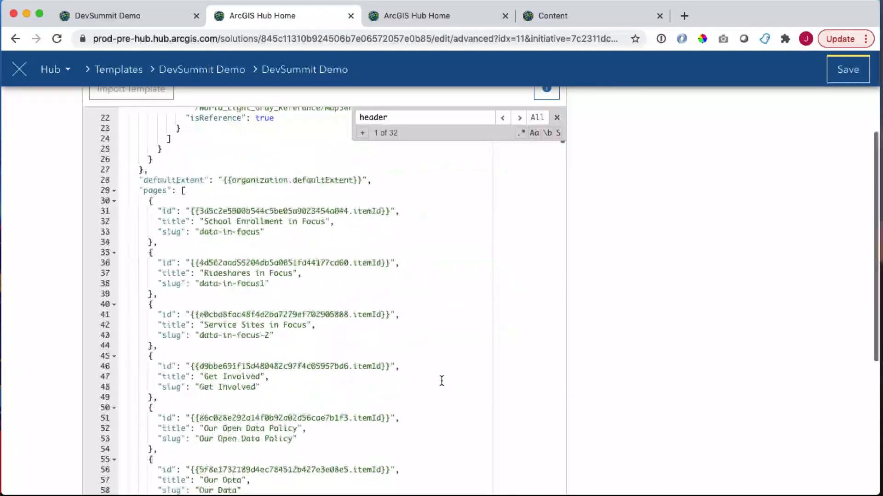
{"action": "scroll", "coordinate": [234, 199], "scroll_direction": "down", "scroll_amount": 2}
{"action": "scroll", "coordinate": [235, 199], "scroll_direction": "up", "scroll_amount": 2}
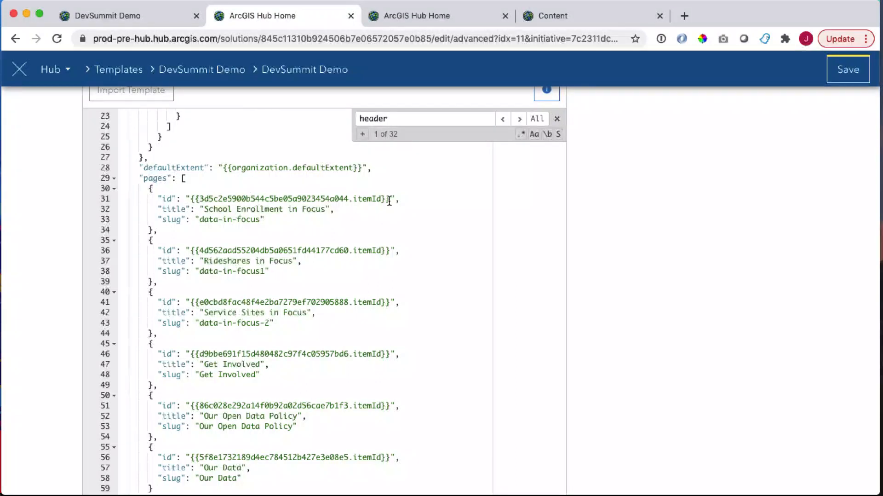
{"action": "double_click", "coordinate": [218, 200]}
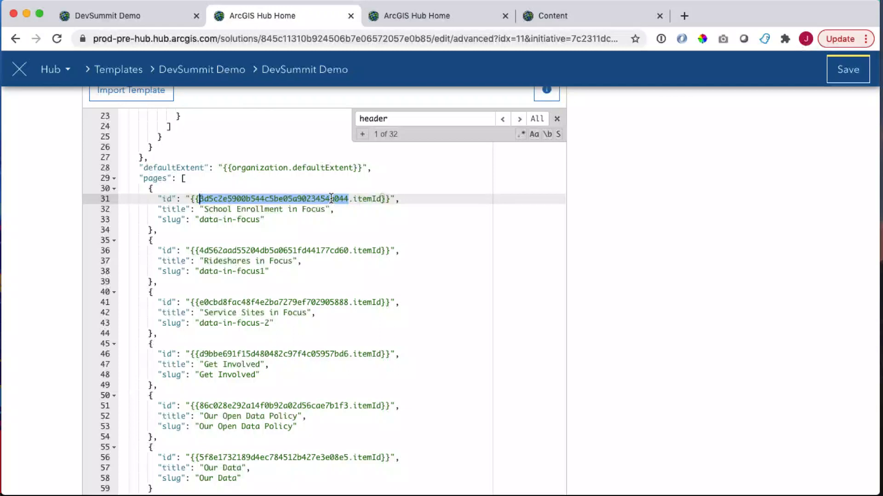
{"action": "left_click", "coordinate": [349, 198]}
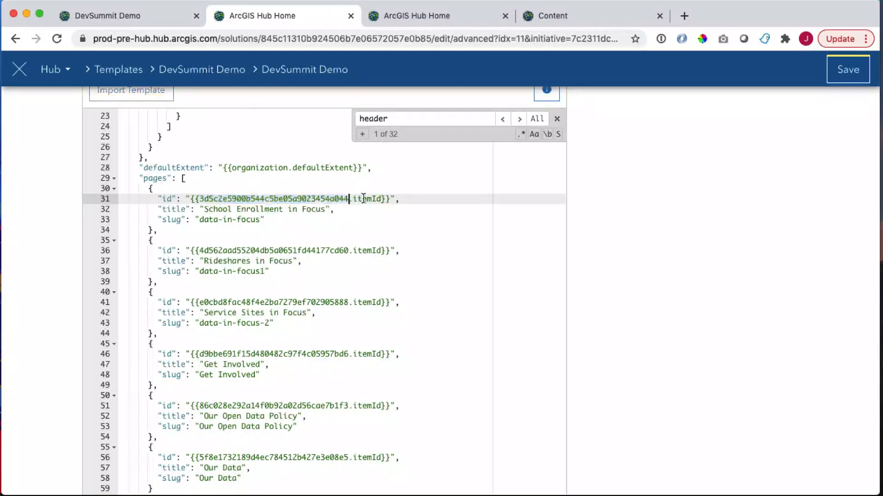
{"action": "left_click", "coordinate": [390, 199], "text": "shift"}
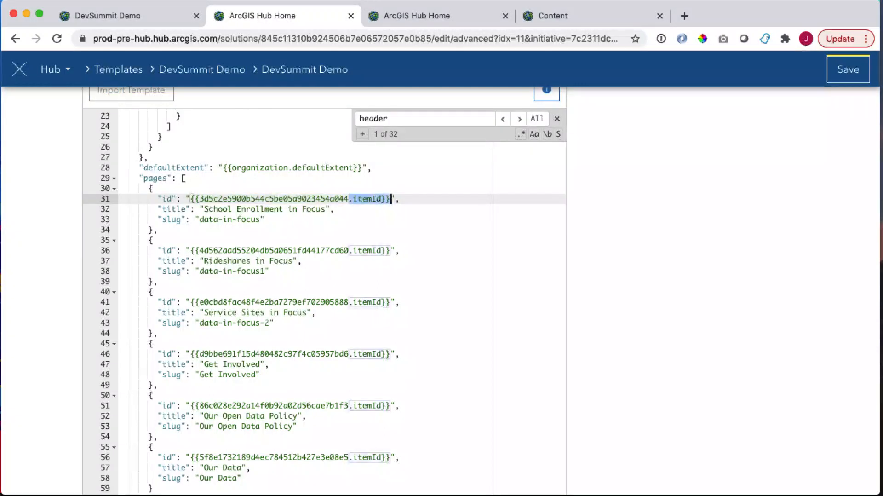
{"action": "key", "text": "BackSpace"}
{"action": "left_click_drag", "start_coordinate": [199, 199], "coordinate": [190, 198]}
{"action": "key", "text": "BackSpace"}
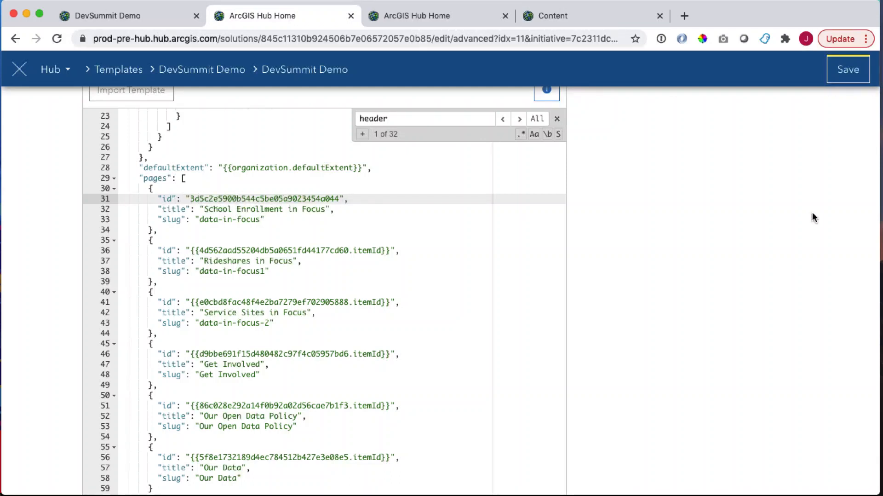
- Look over the item templates list, then undo both deletions in the School Enrollment in Focus page's id
{"action": "scroll", "coordinate": [812, 216], "scroll_direction": "up", "scroll_amount": 3}
{"action": "left_click", "coordinate": [674, 115]}
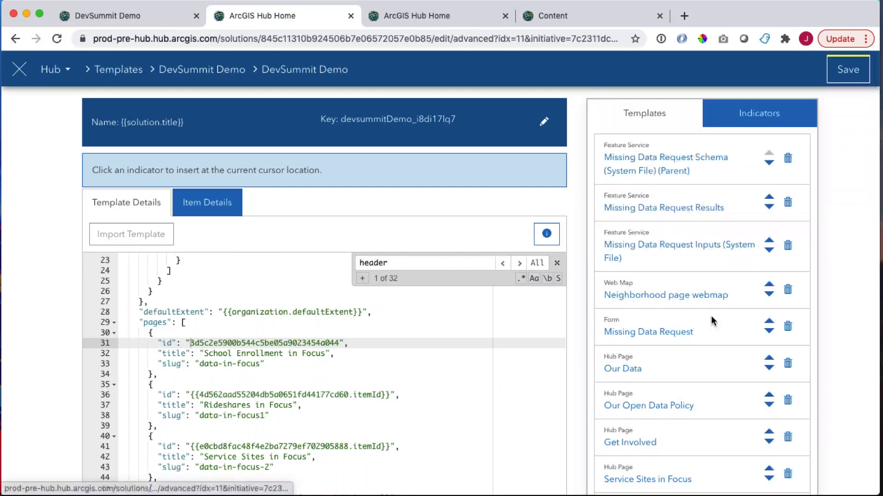
{"action": "scroll", "coordinate": [713, 301], "scroll_direction": "down", "scroll_amount": 3}
{"action": "scroll", "coordinate": [658, 431], "scroll_direction": "down", "scroll_amount": 1}
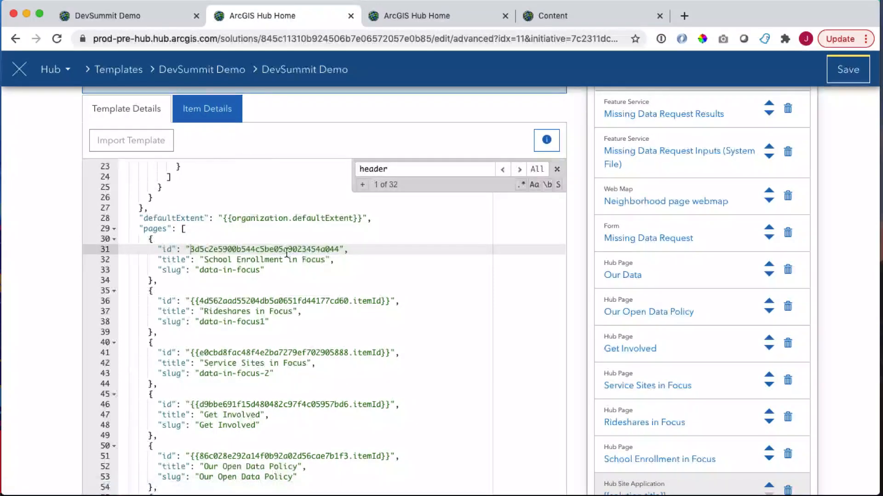
{"action": "key", "text": "super+z"}
{"action": "key", "text": "super+z"}
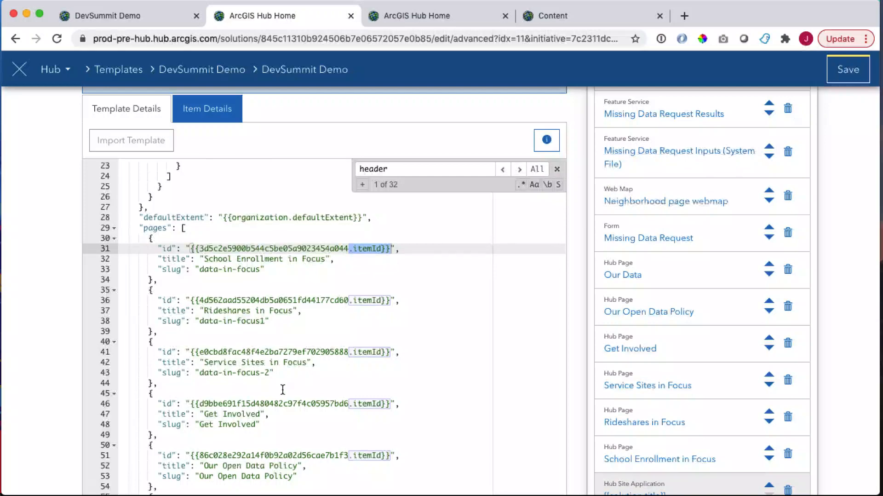
- Examine the layout JSON of the banner row, including its background settings and the "Our Wonderful Hub" markdown card
{"action": "scroll", "coordinate": [283, 389], "scroll_direction": "down", "scroll_amount": 3}
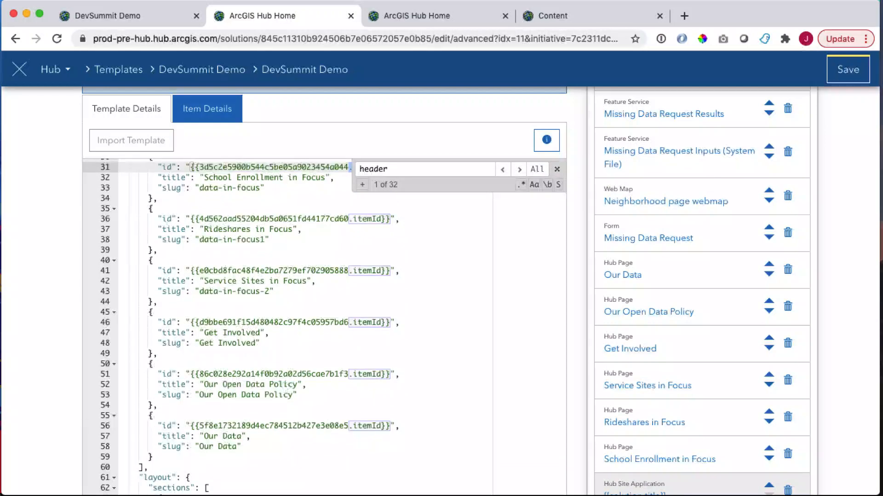
{"action": "scroll", "coordinate": [389, 358], "scroll_direction": "down", "scroll_amount": 10}
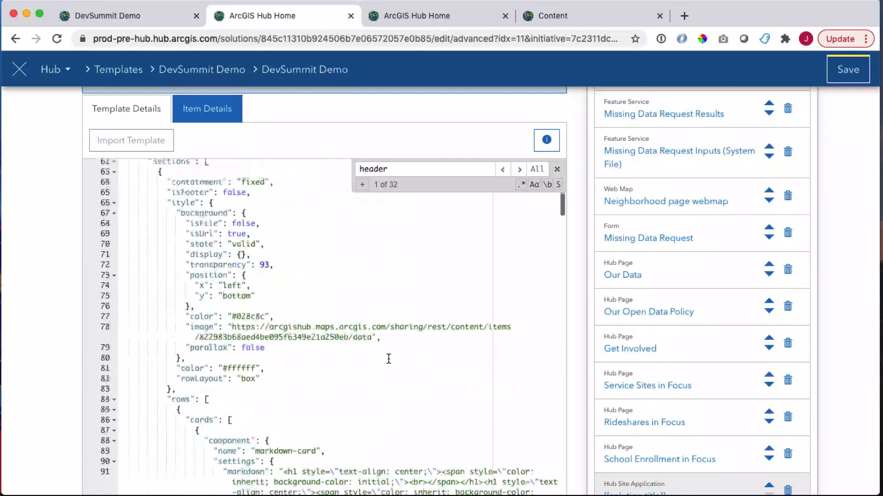
{"action": "scroll", "coordinate": [389, 359], "scroll_direction": "down", "scroll_amount": 1}
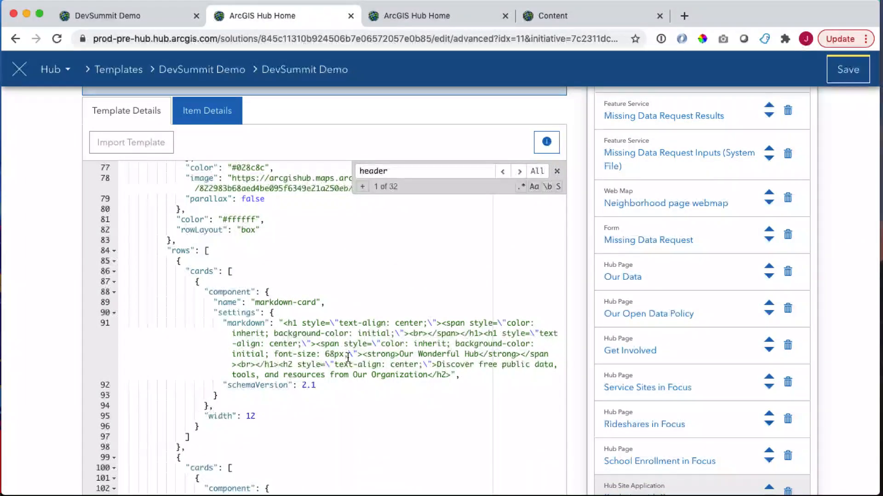
{"action": "scroll", "coordinate": [348, 357], "scroll_direction": "down", "scroll_amount": 1}
{"action": "scroll", "coordinate": [348, 357], "scroll_direction": "down", "scroll_amount": 1}
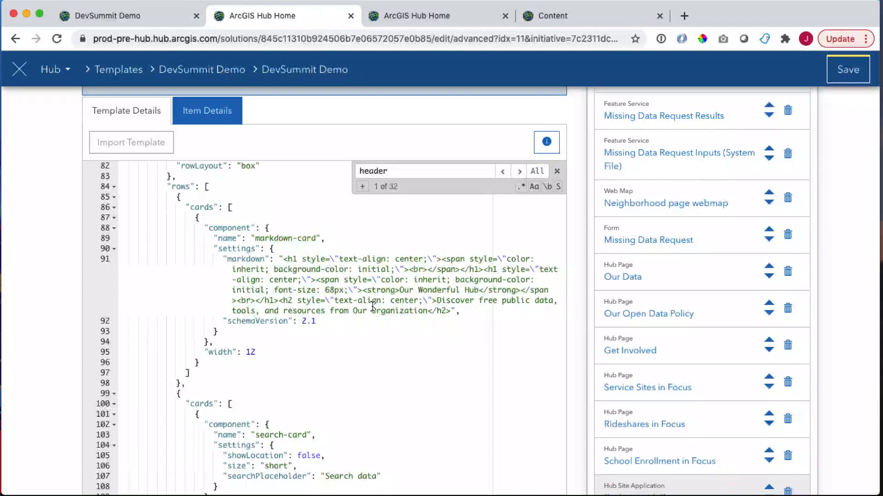
- Replace the initiativeId value in the follow-initiative card's settings with the hard-coded ID c9ed50dd4e894f30b48db82bbdc9c970
{"action": "scroll", "coordinate": [372, 306], "scroll_direction": "down", "scroll_amount": 2}
{"action": "scroll", "coordinate": [371, 305], "scroll_direction": "up", "scroll_amount": 8}
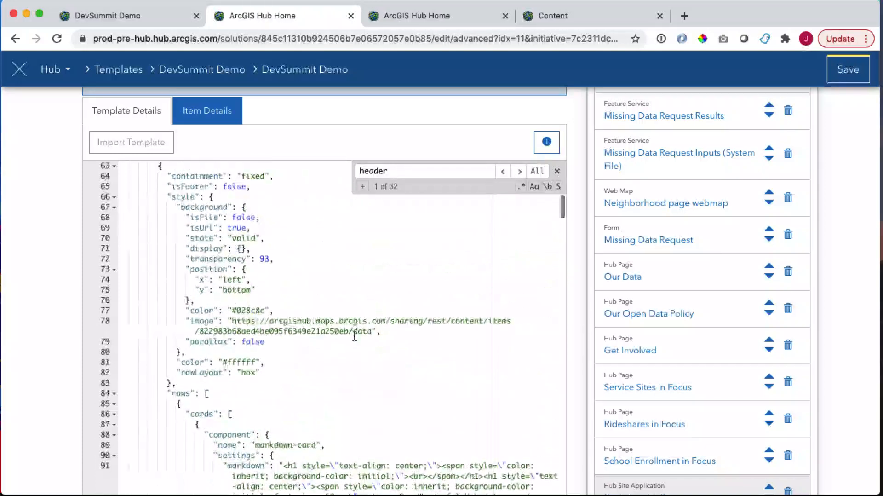
{"action": "scroll", "coordinate": [236, 309], "scroll_direction": "up", "scroll_amount": 3}
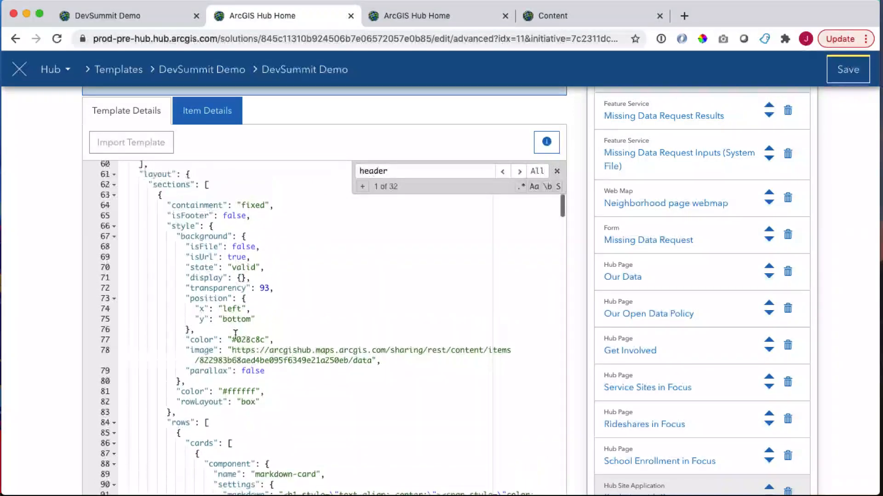
{"action": "scroll", "coordinate": [243, 356], "scroll_direction": "down", "scroll_amount": 10}
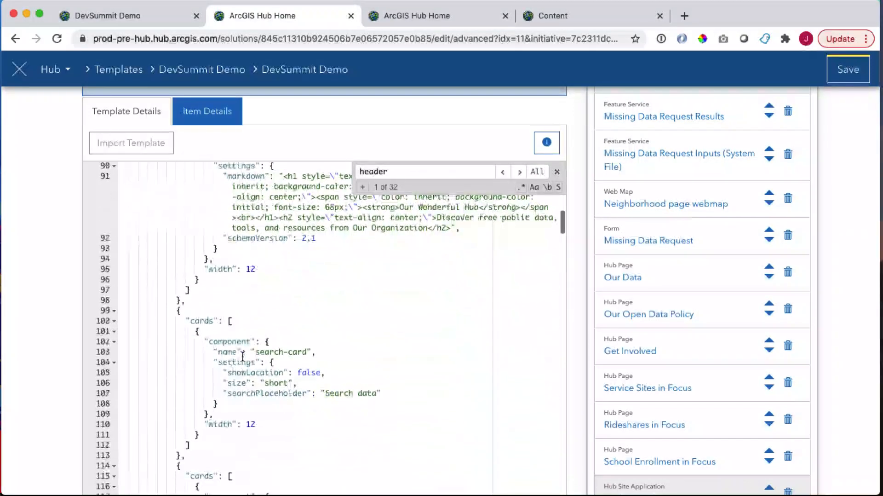
{"action": "scroll", "coordinate": [242, 356], "scroll_direction": "down", "scroll_amount": 13}
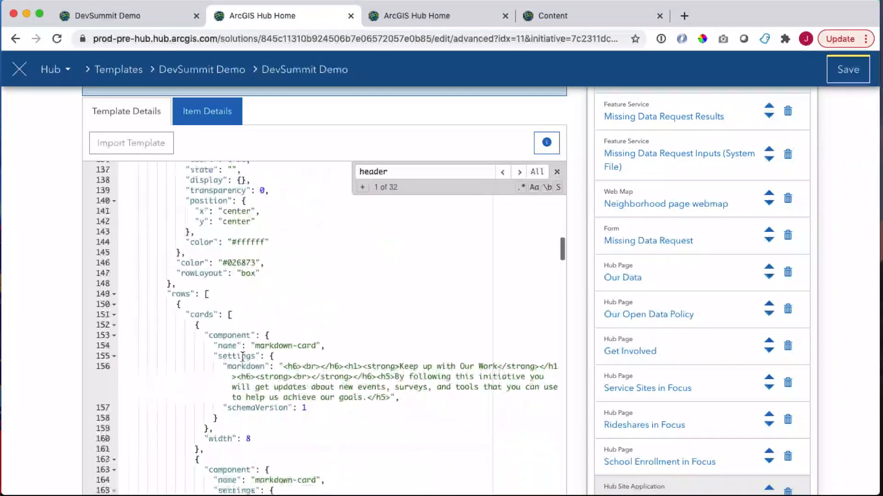
{"action": "scroll", "coordinate": [242, 357], "scroll_direction": "down", "scroll_amount": 4}
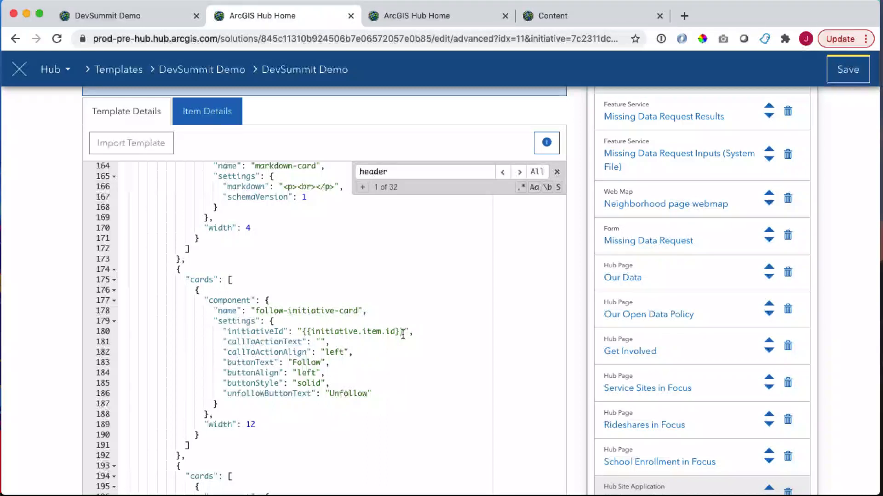
{"action": "left_click_drag", "start_coordinate": [404, 331], "coordinate": [303, 335]}
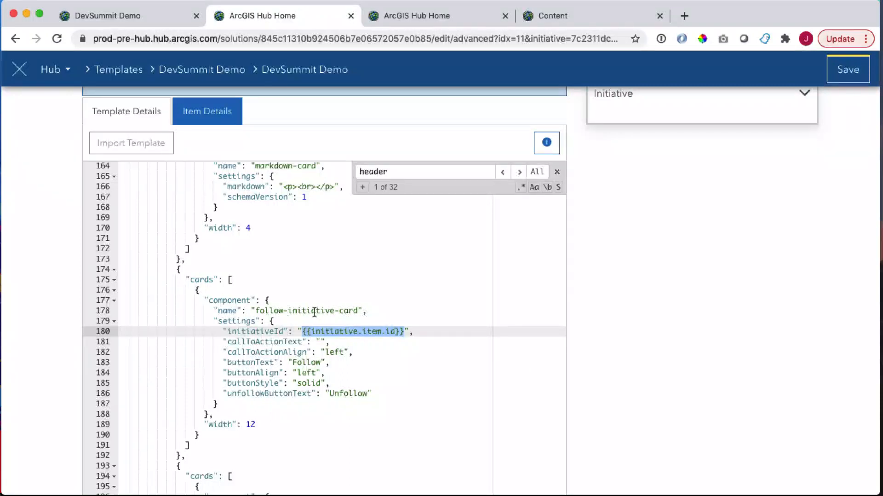
{"action": "key", "text": "super+Tab"}
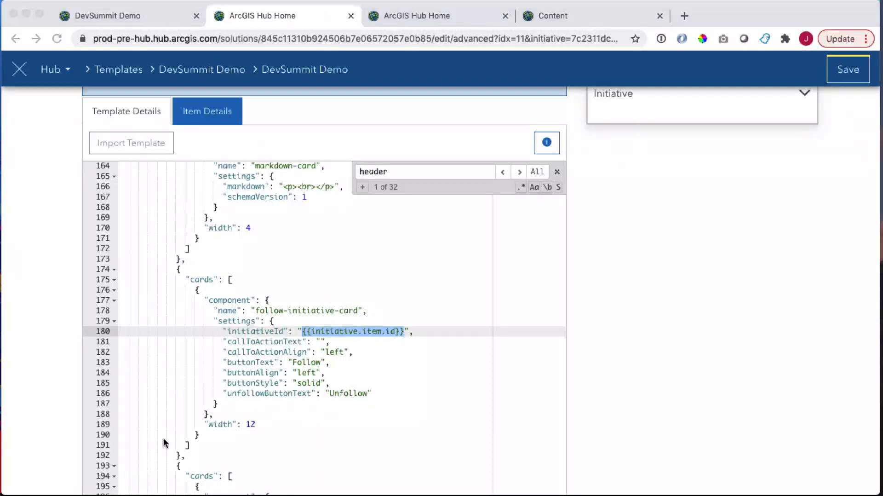
{"action": "key", "text": "super+Tab"}
{"action": "type", "text": "c9ed50dd4e894f30b48db82bbdc9c970"}
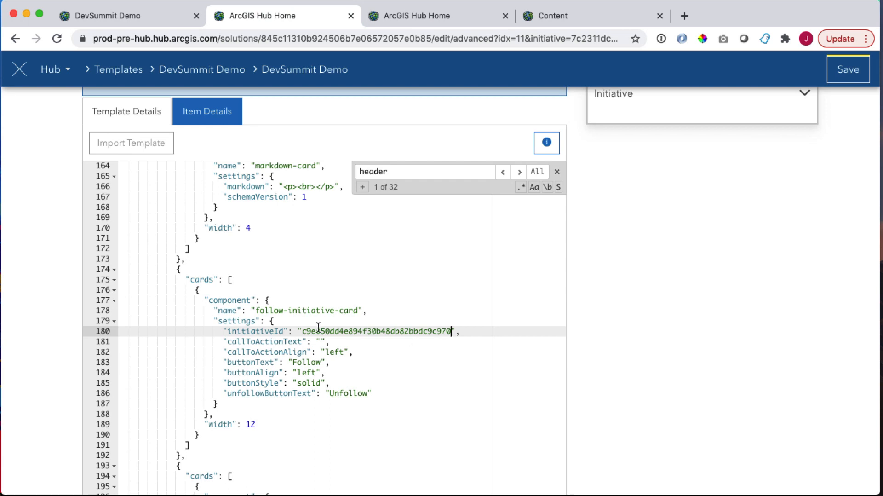
{"action": "double_click", "coordinate": [336, 330]}
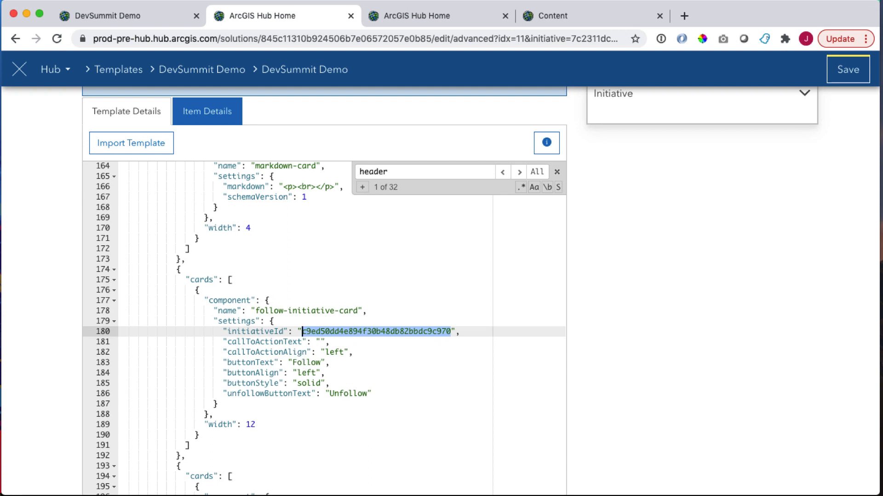
- Open the Neighborhood page webmap template and go to the initialState viewpoint in its JSON
{"action": "scroll", "coordinate": [670, 173], "scroll_direction": "up", "scroll_amount": 4}
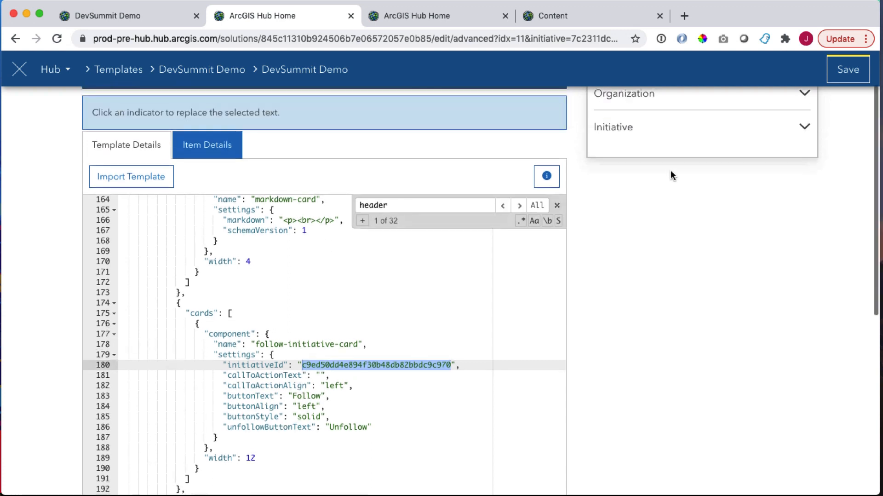
{"action": "left_click", "coordinate": [655, 138]}
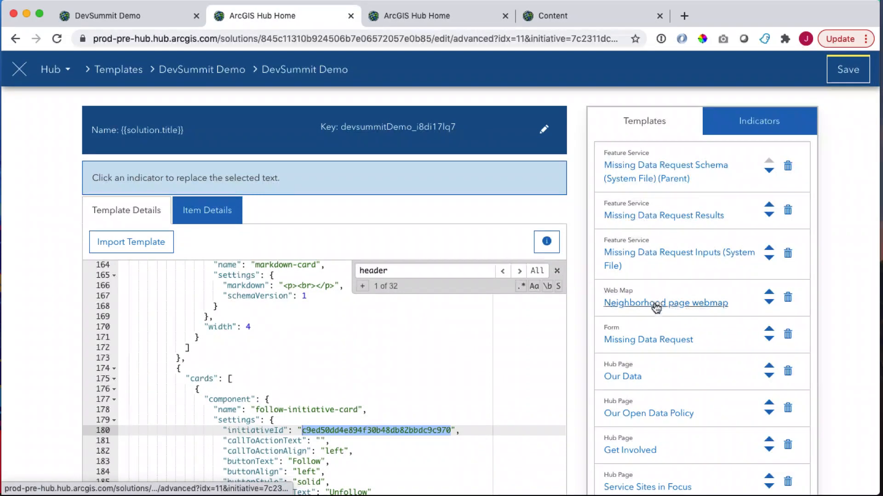
{"action": "left_click", "coordinate": [656, 304]}
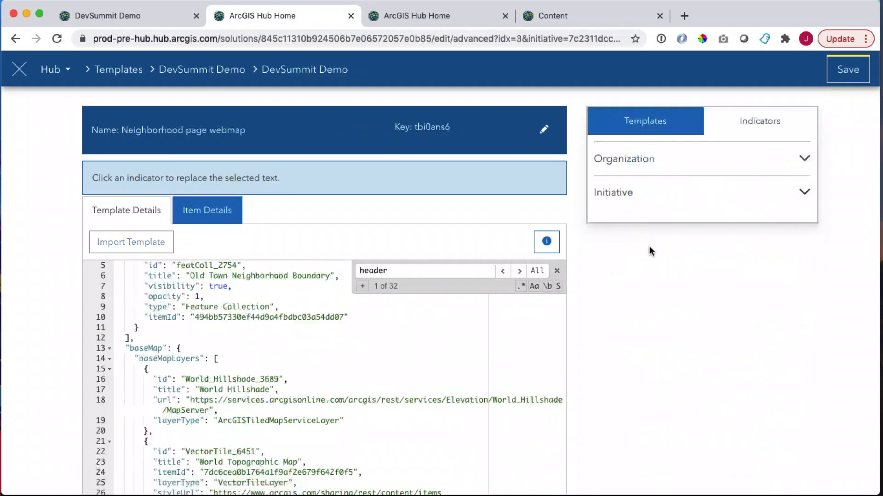
{"action": "scroll", "coordinate": [614, 354], "scroll_direction": "down", "scroll_amount": 1}
{"action": "scroll", "coordinate": [614, 355], "scroll_direction": "down", "scroll_amount": 2}
{"action": "scroll", "coordinate": [656, 285], "scroll_direction": "up", "scroll_amount": 3}
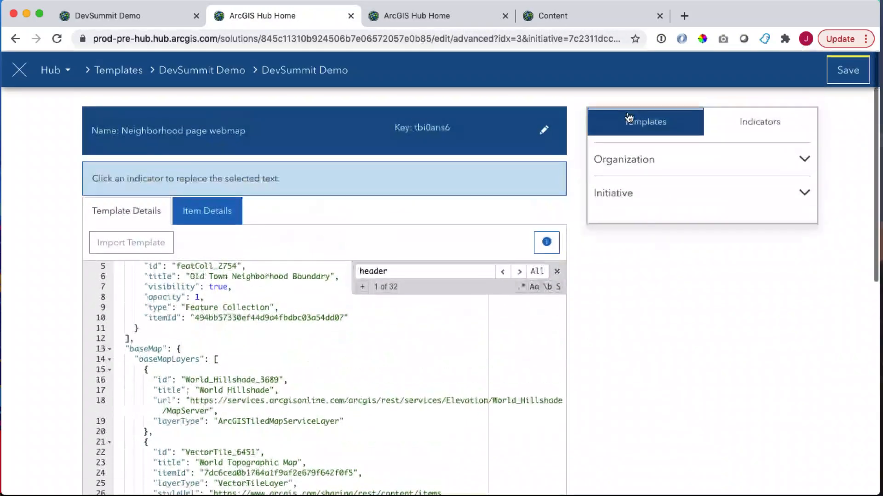
{"action": "left_click", "coordinate": [625, 122]}
{"action": "scroll", "coordinate": [49, 271], "scroll_direction": "down", "scroll_amount": 7}
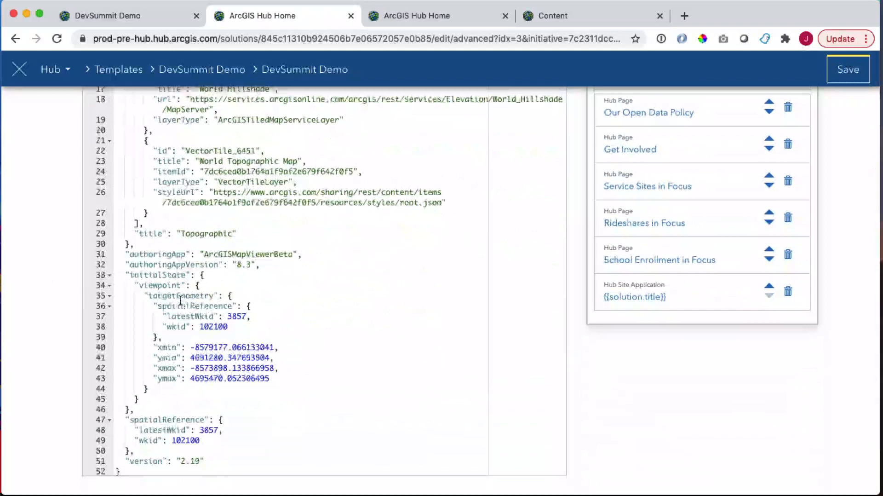
- Highlight the spatialReference and coordinate bounds inside the viewpoint's targetGeometry, and expand the Organization indicators
{"action": "left_click", "coordinate": [158, 388]}
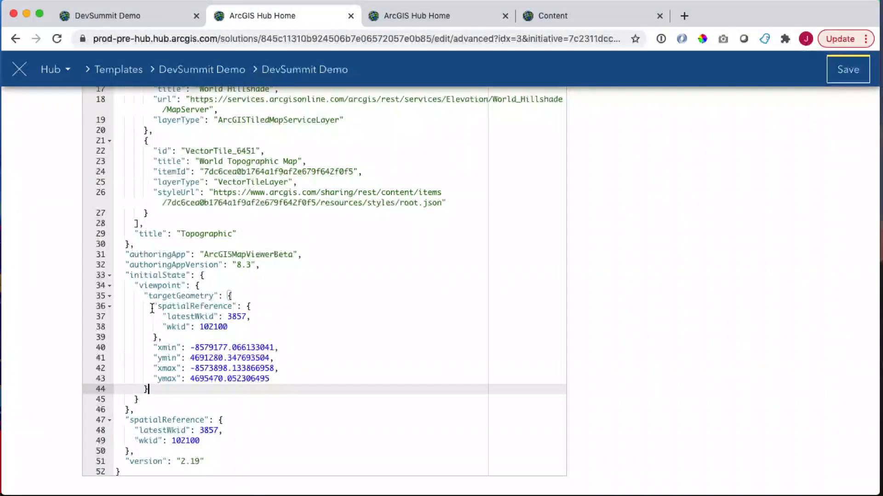
{"action": "left_click", "coordinate": [154, 306], "text": "shift"}
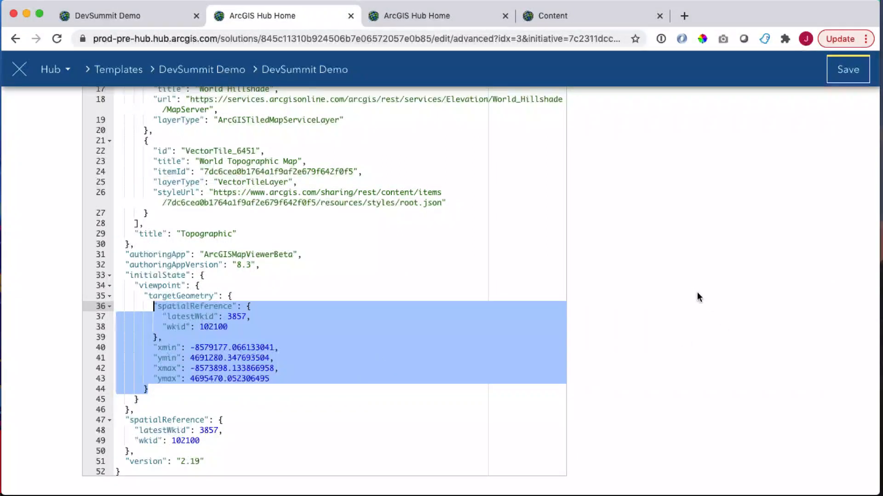
{"action": "scroll", "coordinate": [702, 349], "scroll_direction": "up", "scroll_amount": 1}
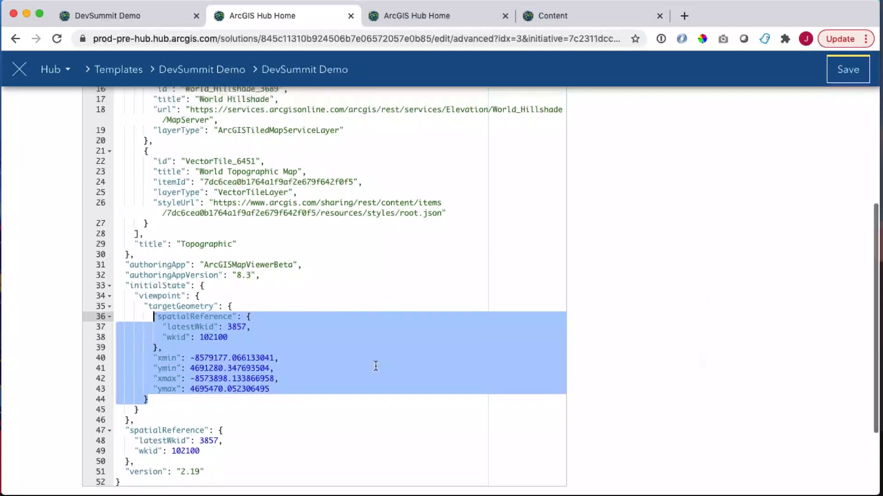
{"action": "left_click", "coordinate": [273, 393]}
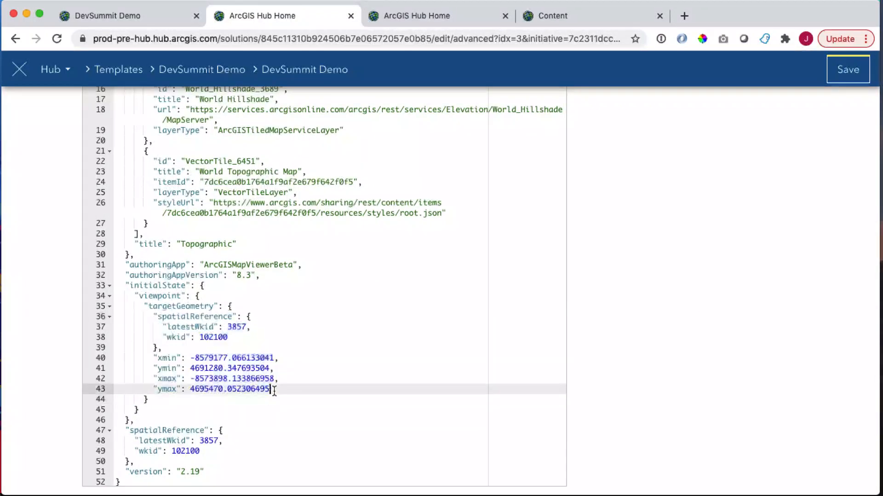
{"action": "left_click_drag", "start_coordinate": [270, 389], "coordinate": [153, 318]}
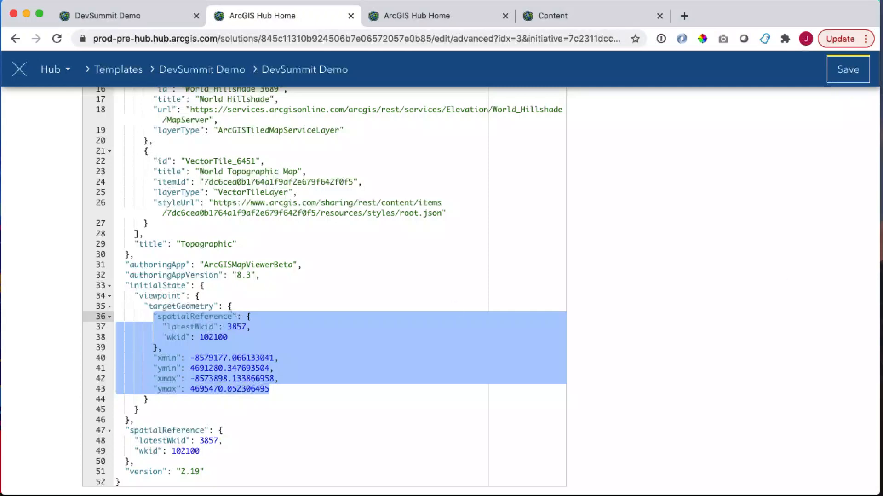
{"action": "left_click", "coordinate": [723, 161]}
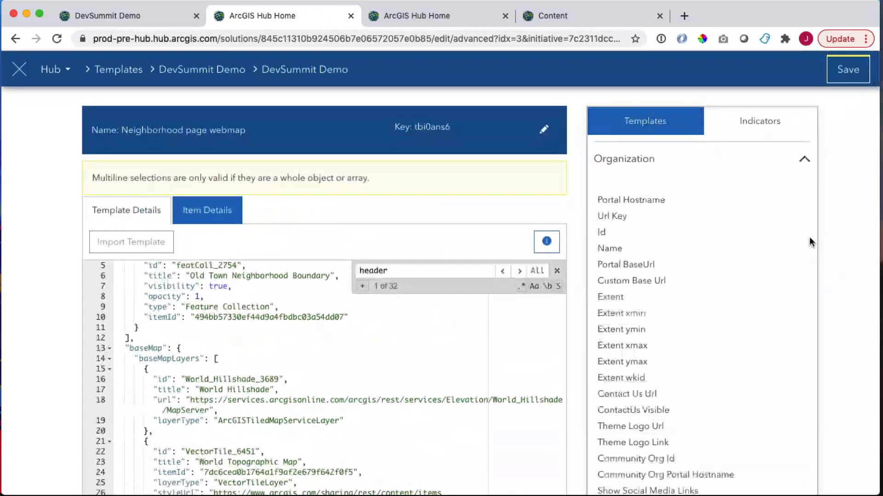
{"action": "scroll", "coordinate": [821, 232], "scroll_direction": "down", "scroll_amount": 5}
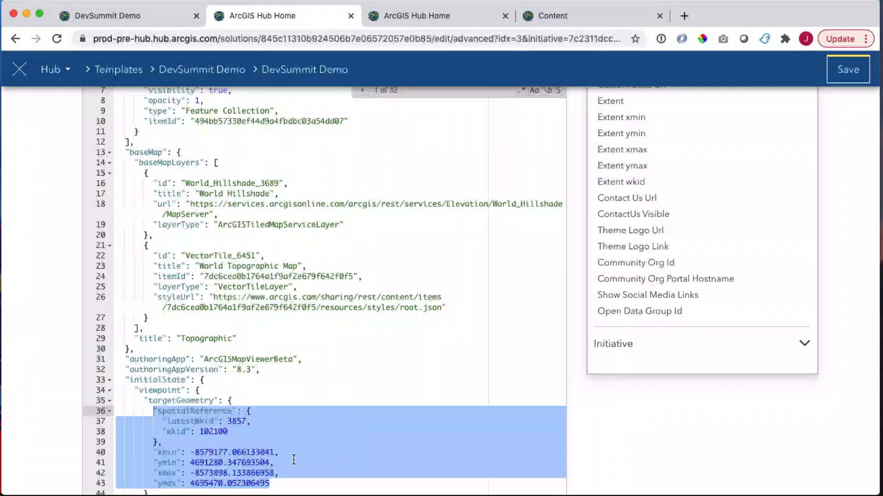
- Replace everything inside targetGeometry with an "extent" key using the organization Extent indicator as the quoted value "{{organization.defaultExtent}}", and save the template
{"action": "left_click_drag", "start_coordinate": [272, 483], "coordinate": [154, 415]}
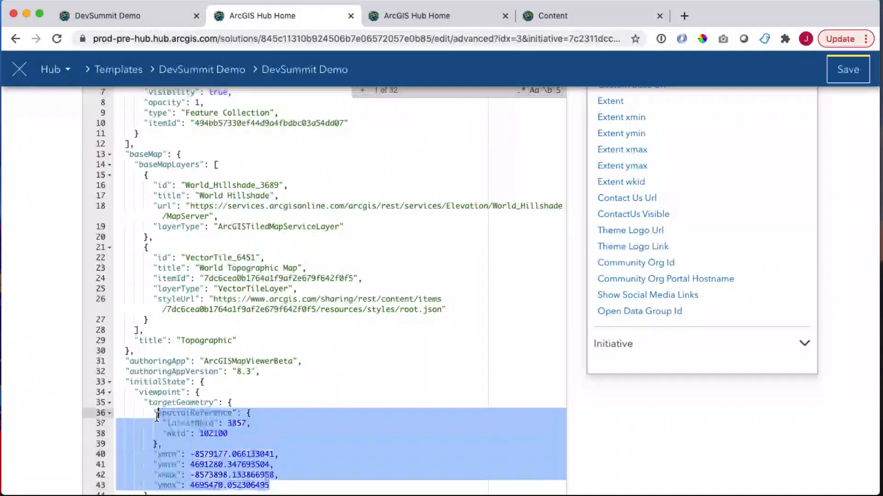
{"action": "scroll", "coordinate": [156, 415], "scroll_direction": "up", "scroll_amount": 1}
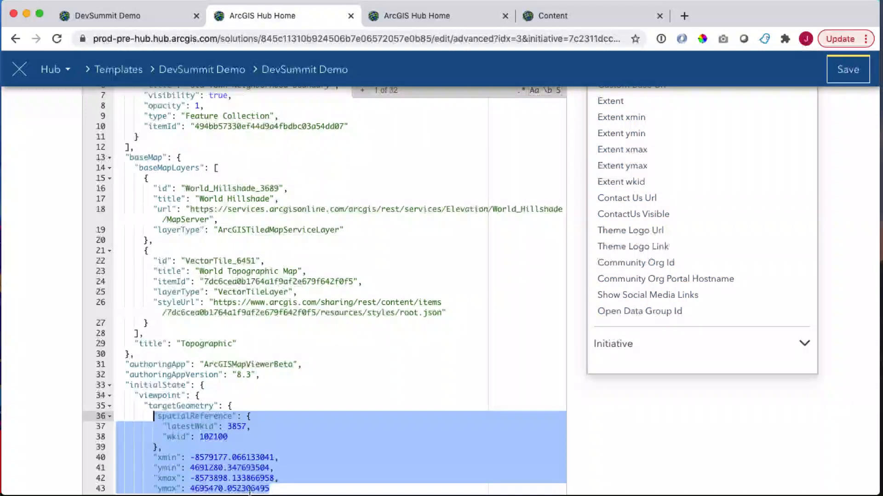
{"action": "key", "text": "BackSpace"}
{"action": "type", "text": "\"extent\":"}
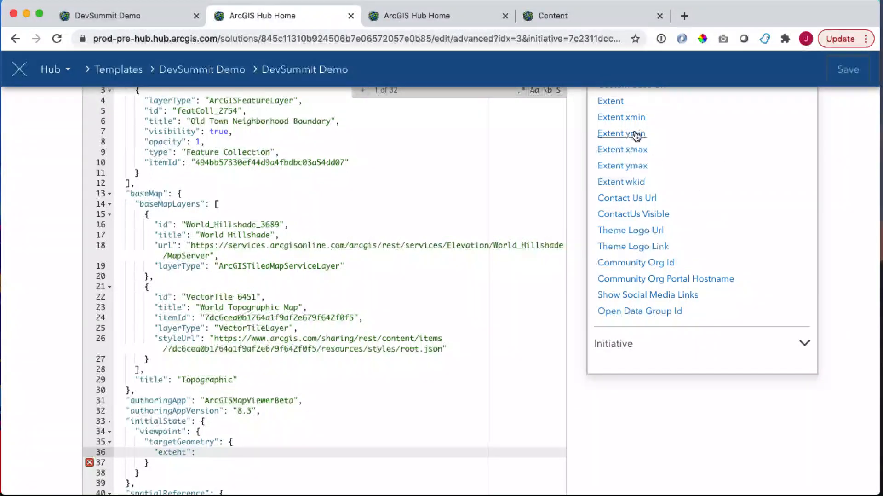
{"action": "left_click", "coordinate": [610, 101]}
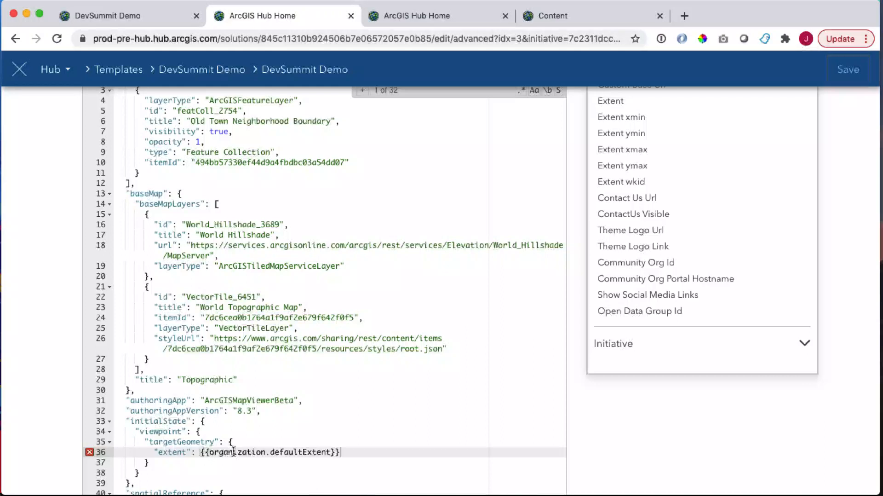
{"action": "left_click", "coordinate": [201, 451]}
{"action": "type", "text": "\""}
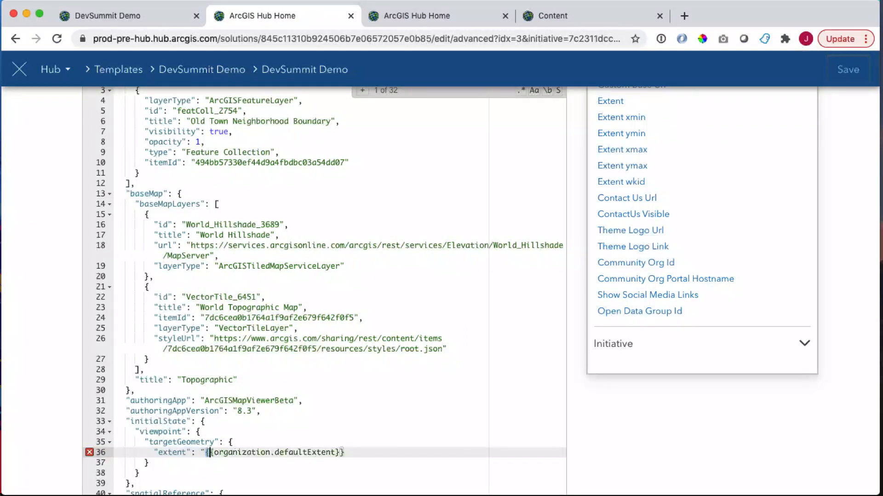
{"action": "key", "text": "End"}
{"action": "type", "text": "\""}
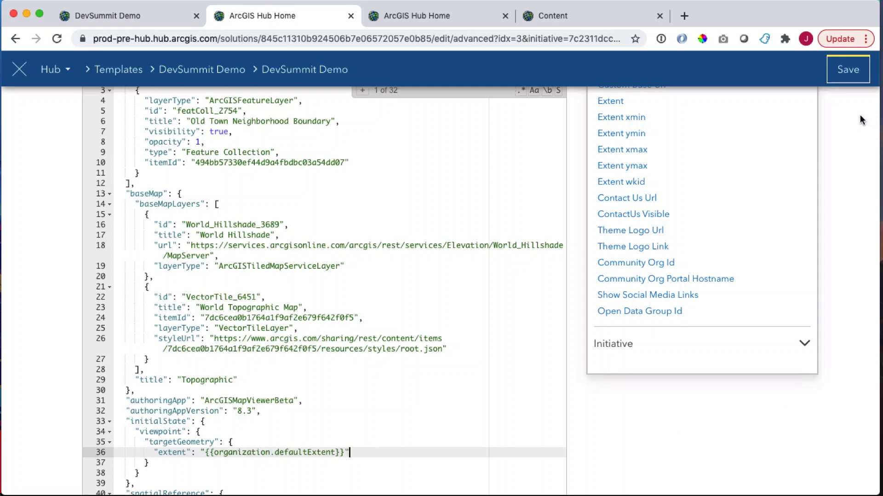
{"action": "scroll", "coordinate": [856, 262], "scroll_direction": "up", "scroll_amount": 1}
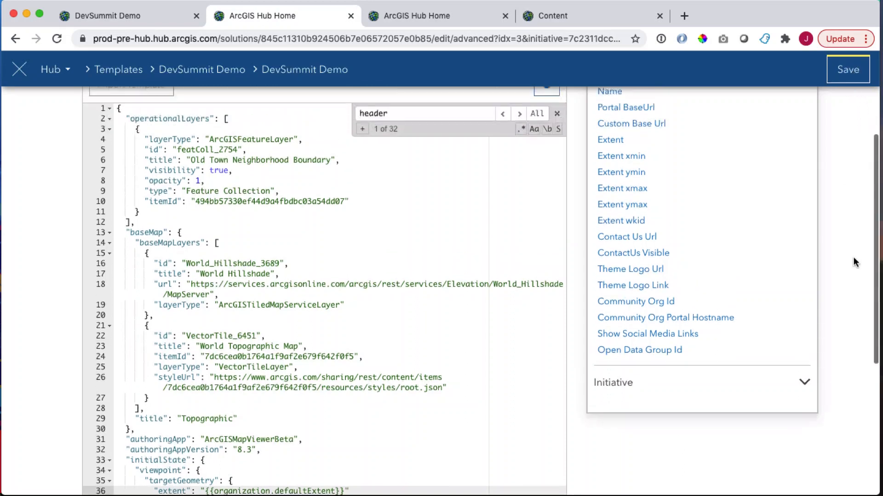
{"action": "left_click", "coordinate": [856, 69]}
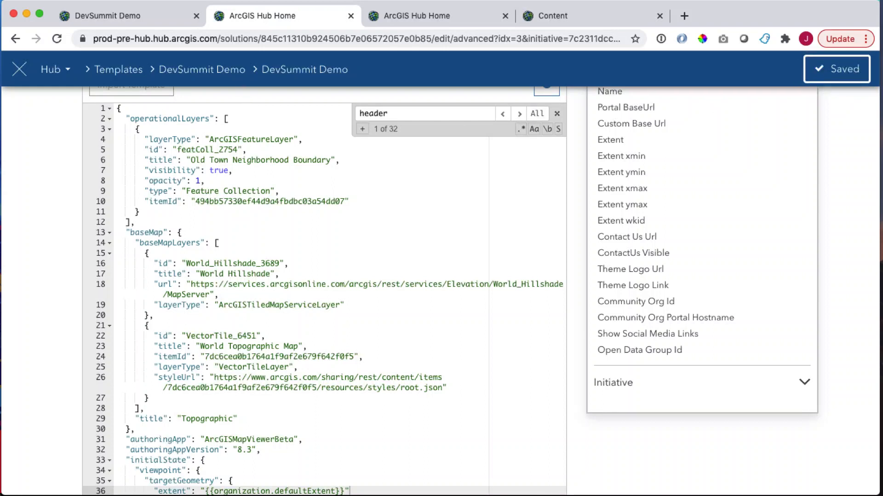
- View the item details of the Our Open Data Policy page, including snippet, description and tags, and look over the item templates list
{"action": "scroll", "coordinate": [85, 190], "scroll_direction": "up", "scroll_amount": 3}
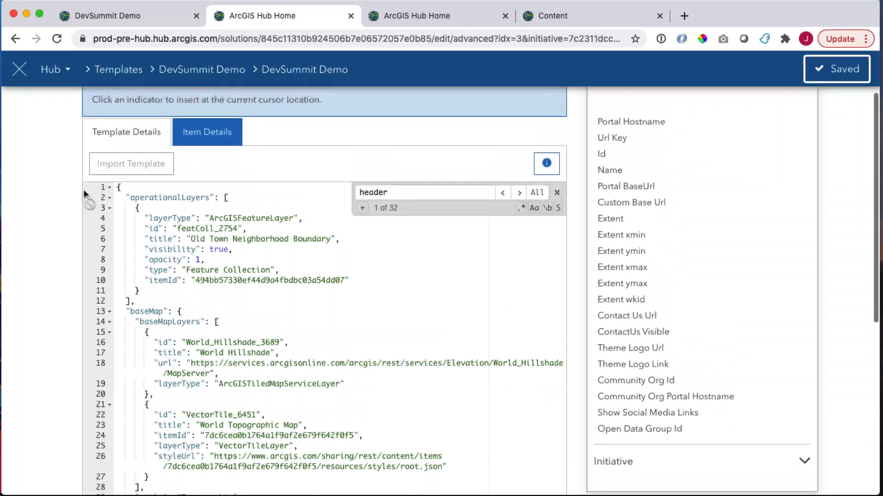
{"action": "scroll", "coordinate": [623, 137], "scroll_direction": "up", "scroll_amount": 3}
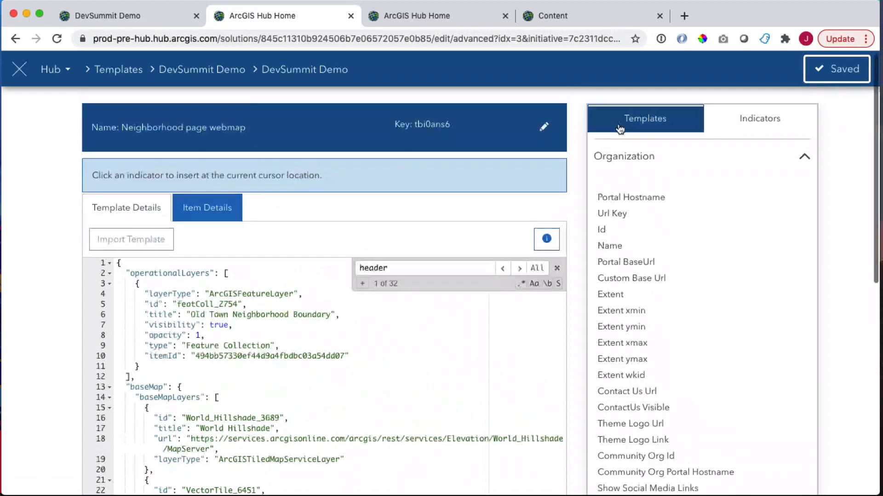
{"action": "left_click", "coordinate": [631, 130]}
{"action": "scroll", "coordinate": [681, 441], "scroll_direction": "down", "scroll_amount": 1}
{"action": "left_click", "coordinate": [655, 398]}
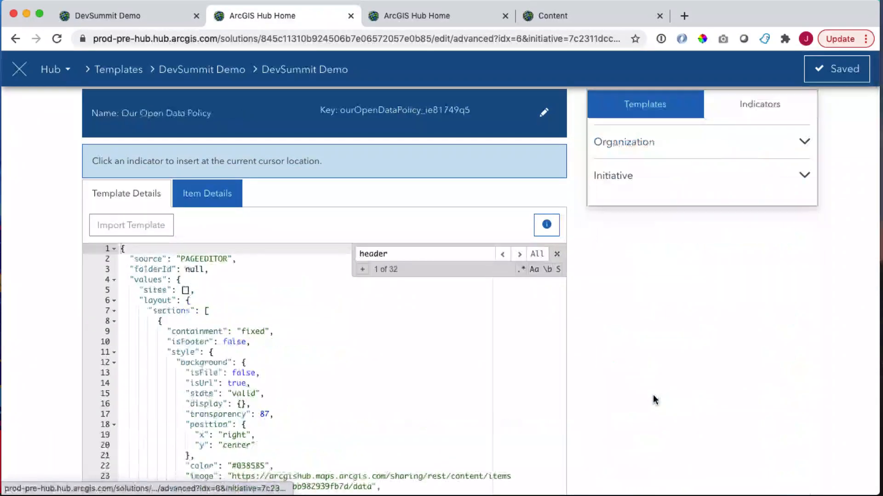
{"action": "left_click", "coordinate": [216, 202]}
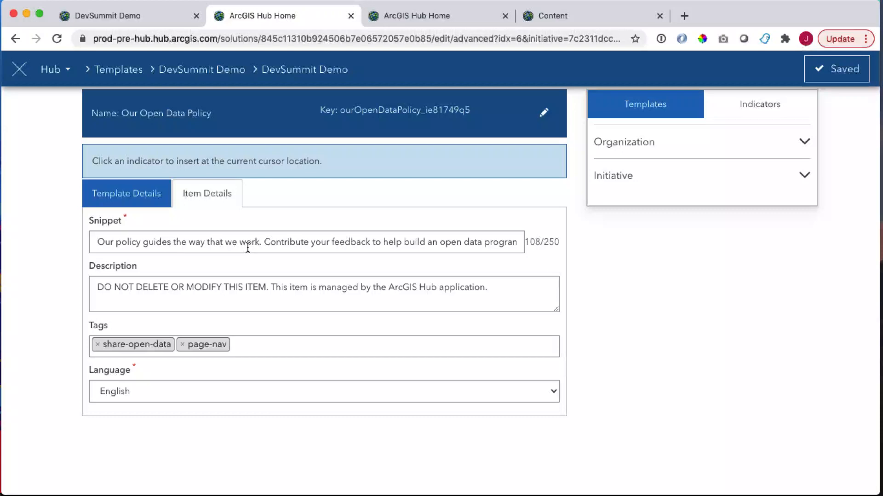
{"action": "left_click", "coordinate": [649, 112]}
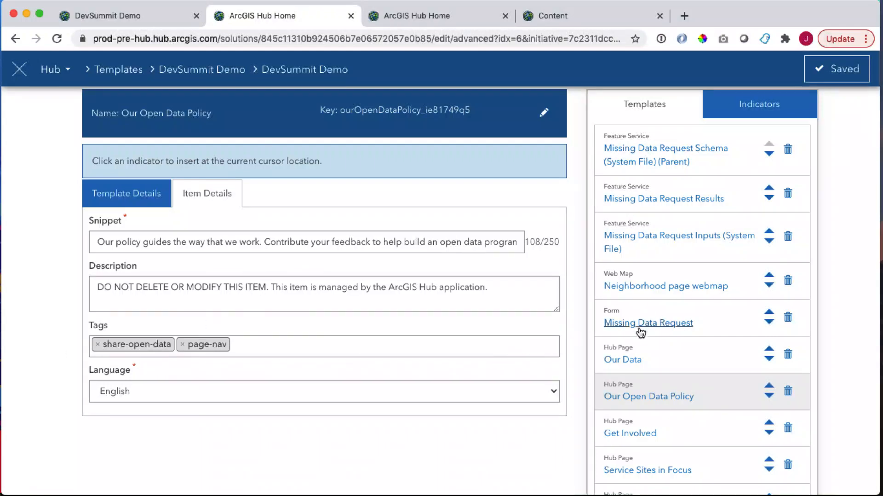
{"action": "scroll", "coordinate": [643, 382], "scroll_direction": "down", "scroll_amount": 1}
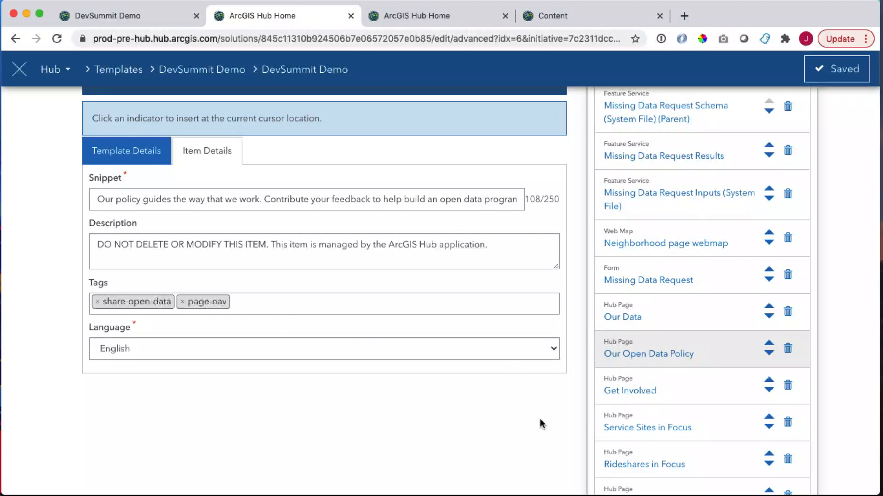
- Open the template JSON of the {{solution.title}} Hub Site Application and search it for "gallery"
{"action": "scroll", "coordinate": [538, 419], "scroll_direction": "down", "scroll_amount": 5}
{"action": "left_click", "coordinate": [612, 365]}
{"action": "scroll", "coordinate": [184, 413], "scroll_direction": "up", "scroll_amount": 6}
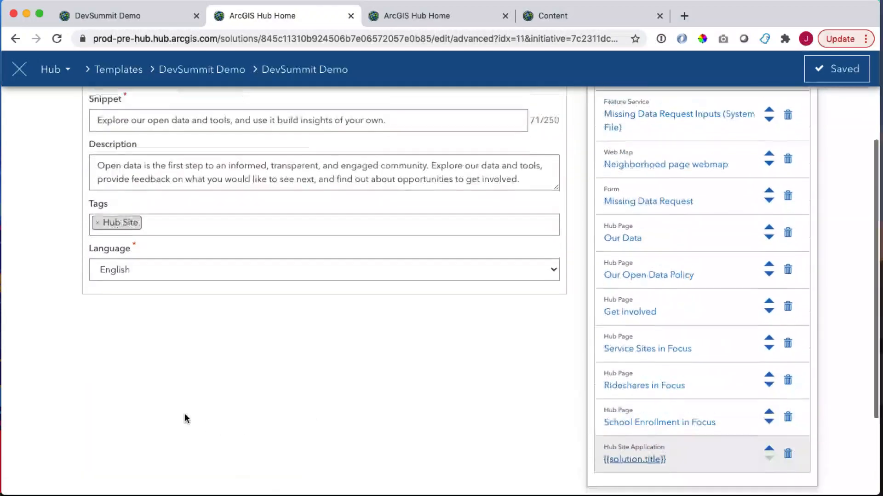
{"action": "left_click", "coordinate": [127, 124]}
{"action": "scroll", "coordinate": [265, 340], "scroll_direction": "down", "scroll_amount": 5}
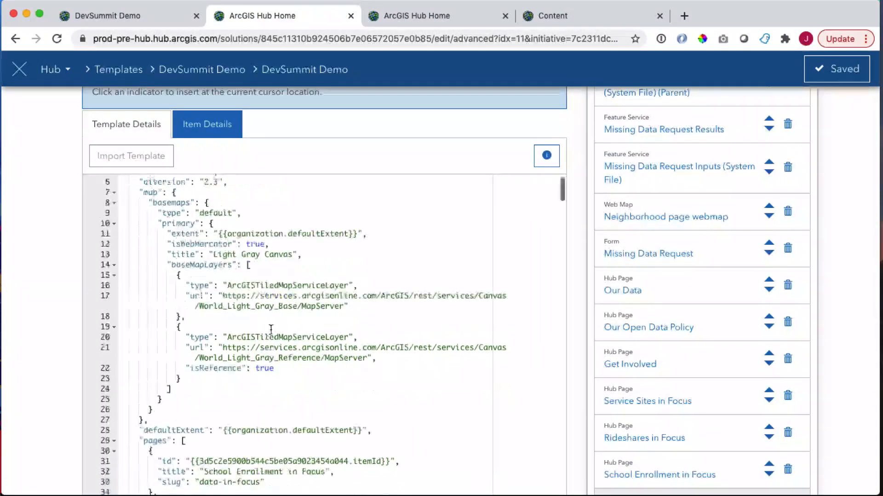
{"action": "left_click", "coordinate": [264, 324]}
{"action": "key", "text": "ctrl+f"}
{"action": "type", "text": "gallery"}
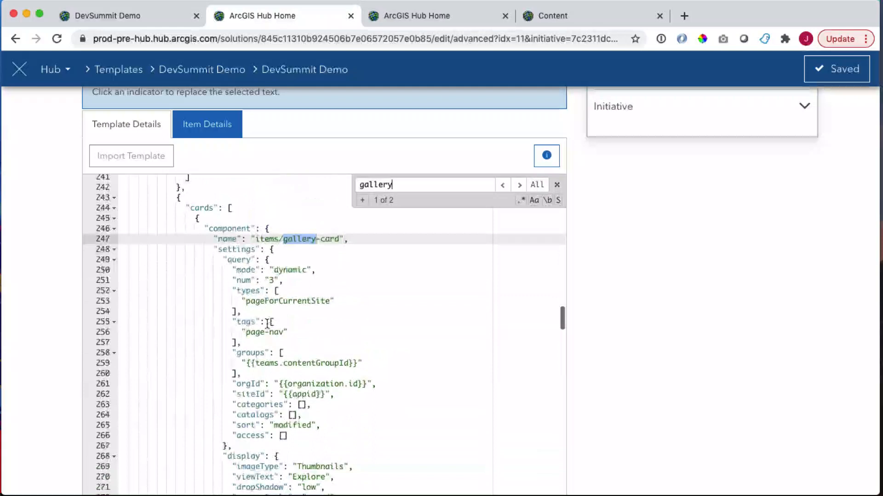
- Examine the gallery card's query settings and highlight the page-nav value in its tags
{"action": "scroll", "coordinate": [267, 323], "scroll_direction": "down", "scroll_amount": 2}
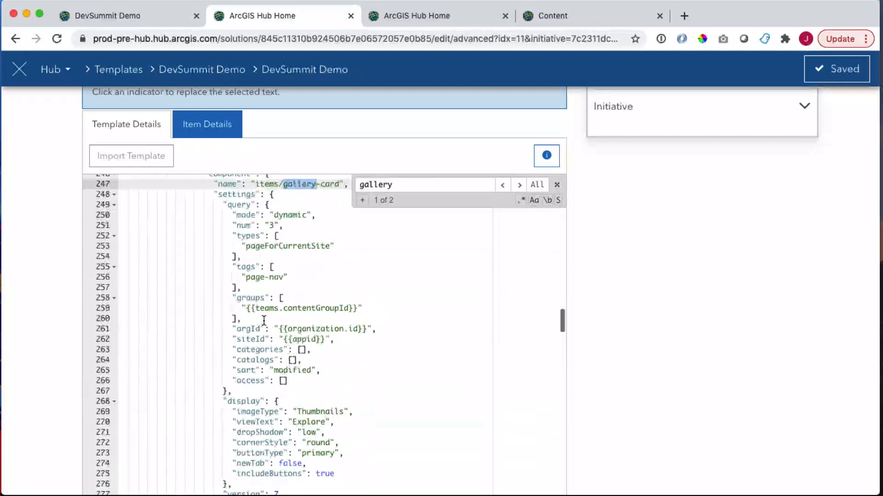
{"action": "scroll", "coordinate": [286, 387], "scroll_direction": "up", "scroll_amount": 2}
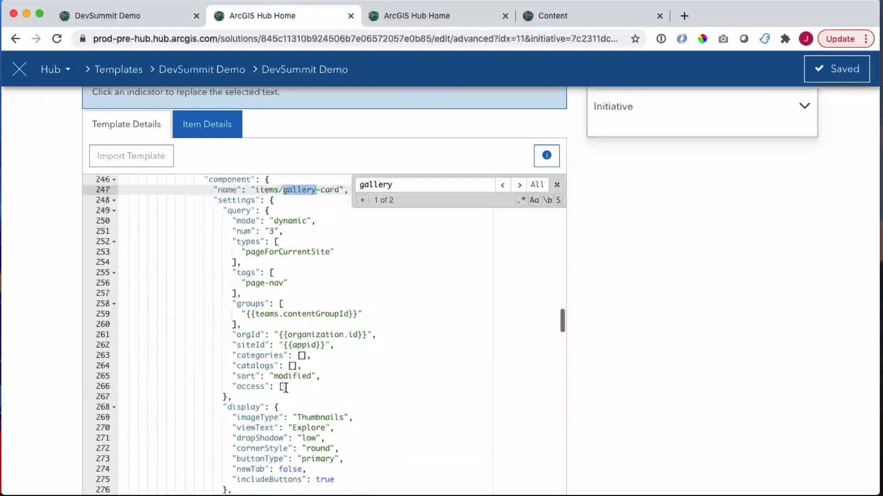
{"action": "left_click_drag", "start_coordinate": [247, 308], "coordinate": [284, 308]}
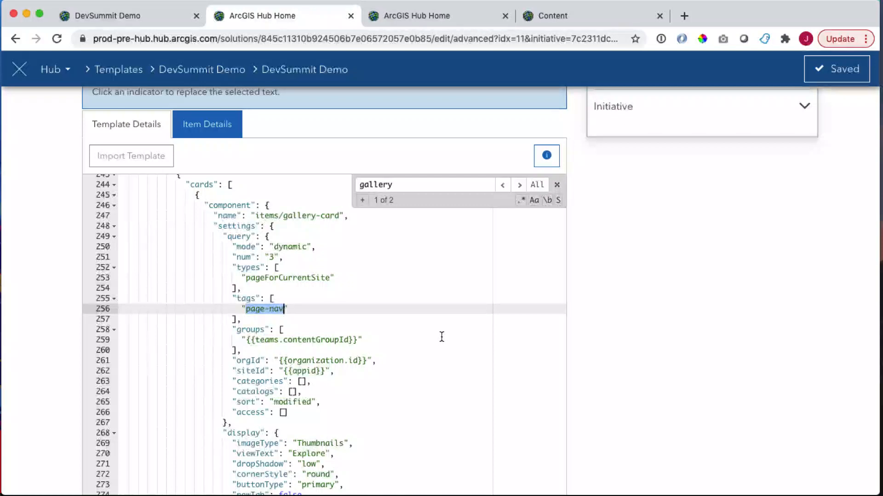
{"action": "scroll", "coordinate": [623, 295], "scroll_direction": "up", "scroll_amount": 2}
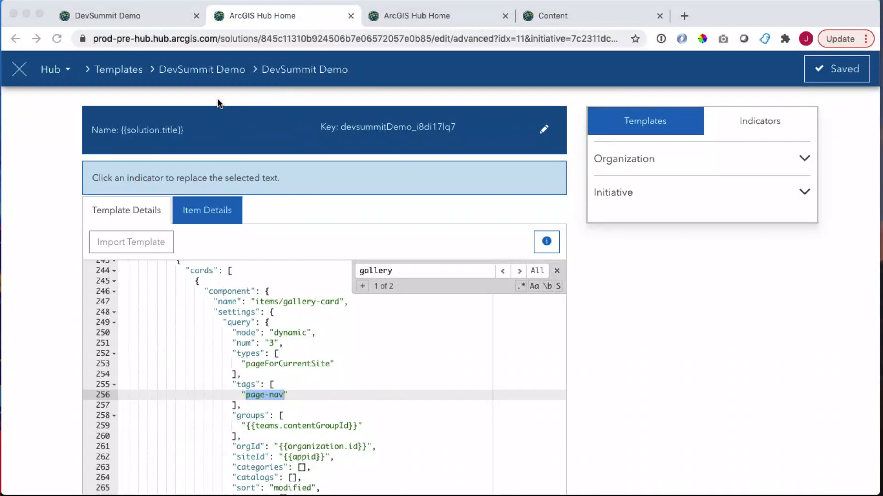
- Return to the DevSummit Demo initiative template's edit page and look over its title, preview link and summary
{"action": "left_click", "coordinate": [240, 96]}
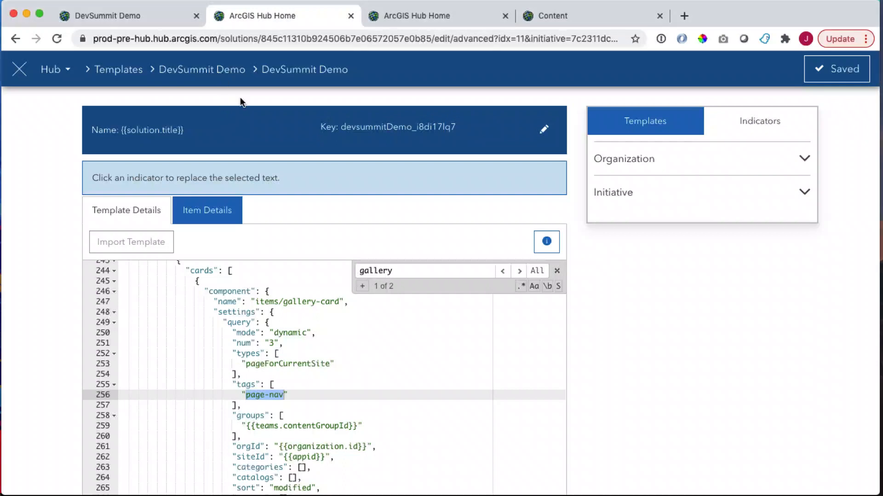
{"action": "left_click", "coordinate": [197, 86]}
{"action": "scroll", "coordinate": [155, 186], "scroll_direction": "down", "scroll_amount": 3}
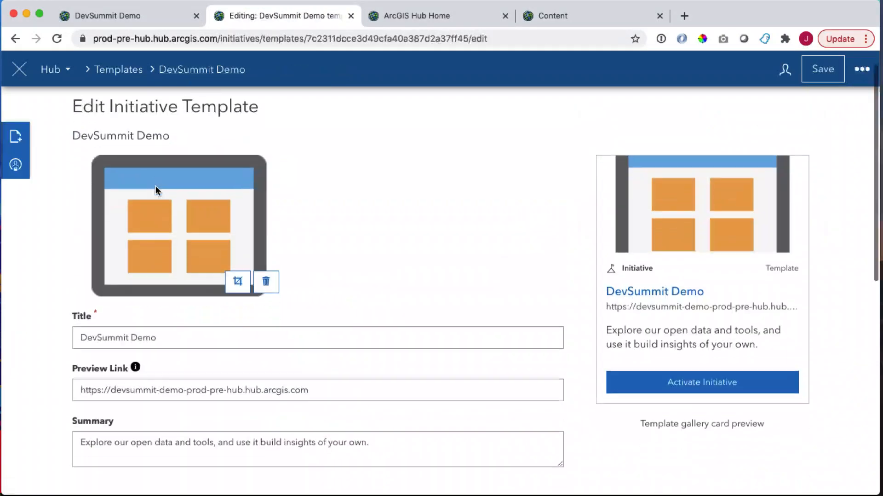
{"action": "scroll", "coordinate": [156, 186], "scroll_direction": "down", "scroll_amount": 2}
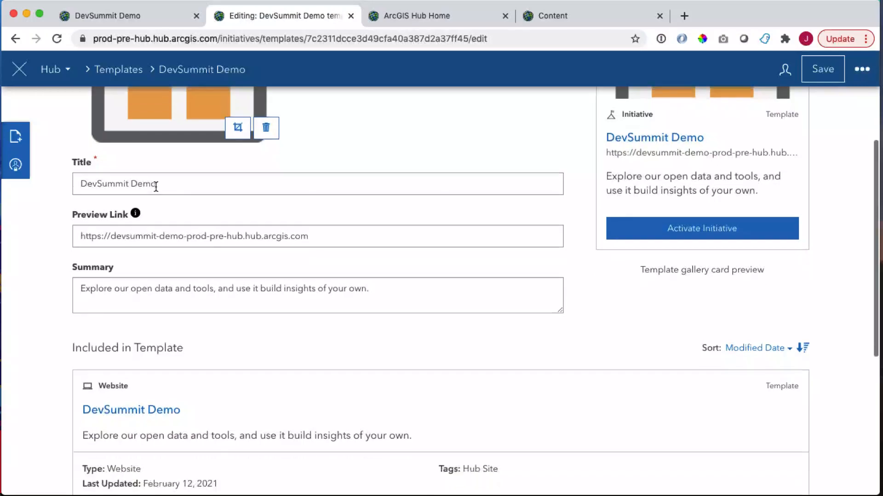
- Add the Open Data Policy Scenario Submission survey to the initiative template, filtering the organization's content to Surveys and searching for "open"
{"action": "left_click", "coordinate": [20, 144]}
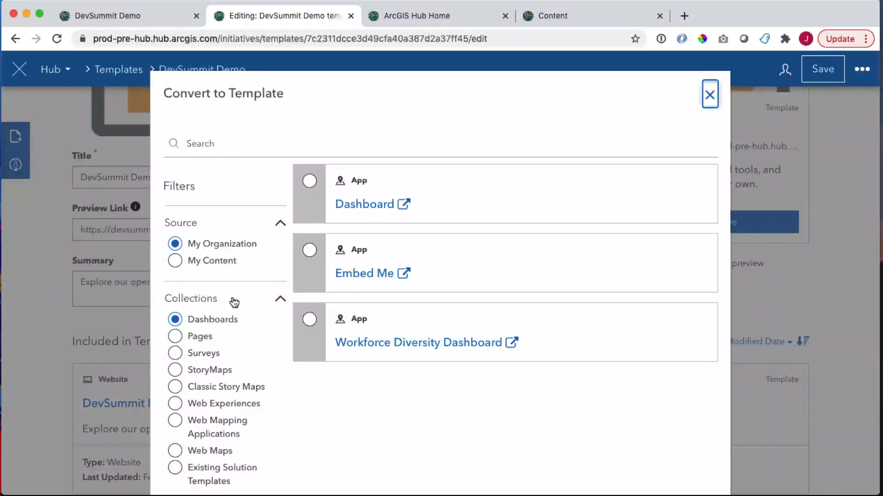
{"action": "scroll", "coordinate": [219, 354], "scroll_direction": "down", "scroll_amount": 2}
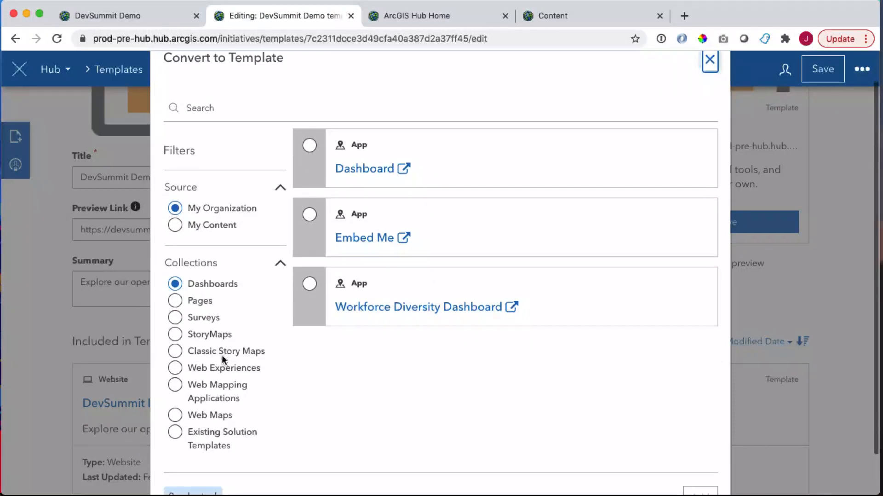
{"action": "scroll", "coordinate": [276, 335], "scroll_direction": "down", "scroll_amount": 2}
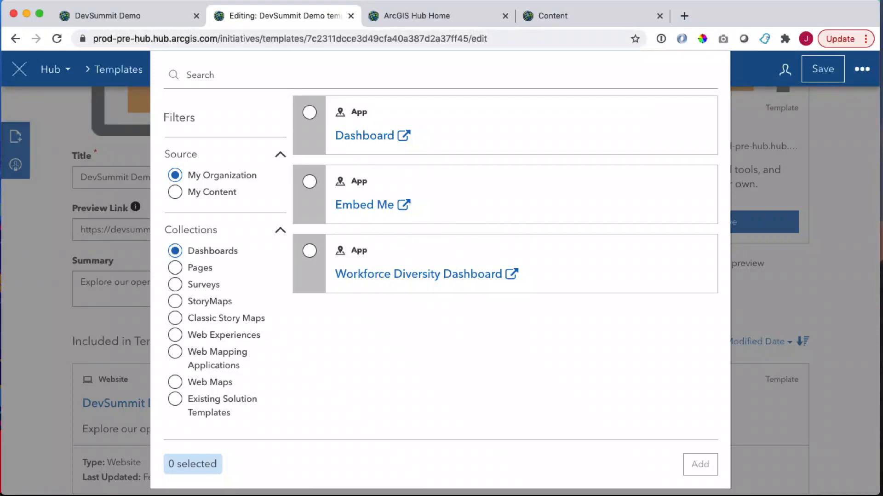
{"action": "left_click", "coordinate": [197, 285]}
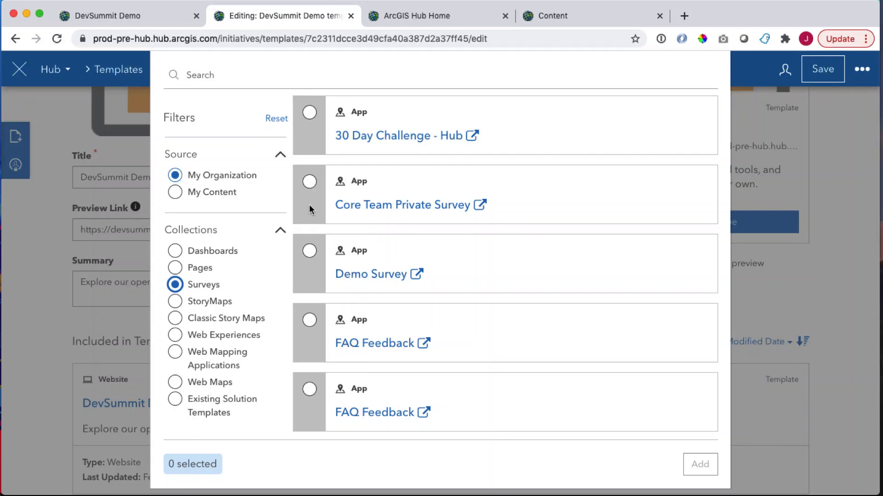
{"action": "scroll", "coordinate": [305, 263], "scroll_direction": "down", "scroll_amount": 1}
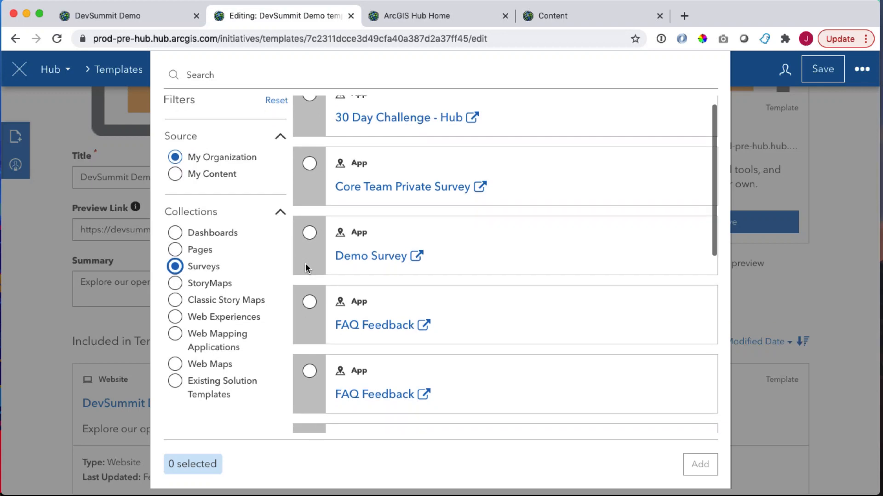
{"action": "scroll", "coordinate": [306, 263], "scroll_direction": "up", "scroll_amount": 1}
{"action": "left_click", "coordinate": [311, 83]}
{"action": "type", "text": "open"}
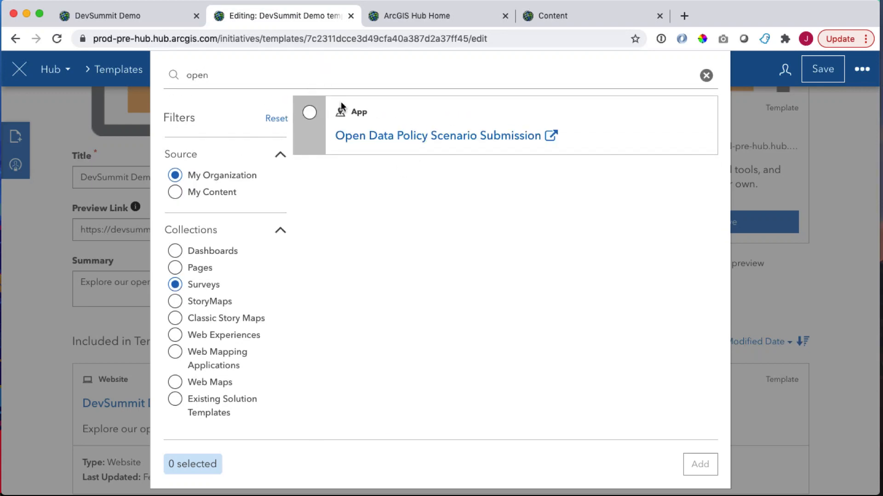
{"action": "left_click", "coordinate": [311, 113]}
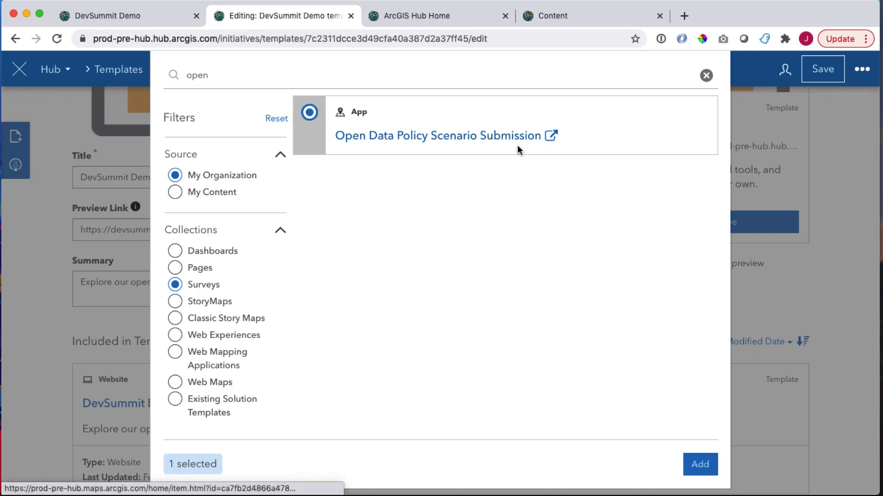
{"action": "left_click", "coordinate": [701, 465]}
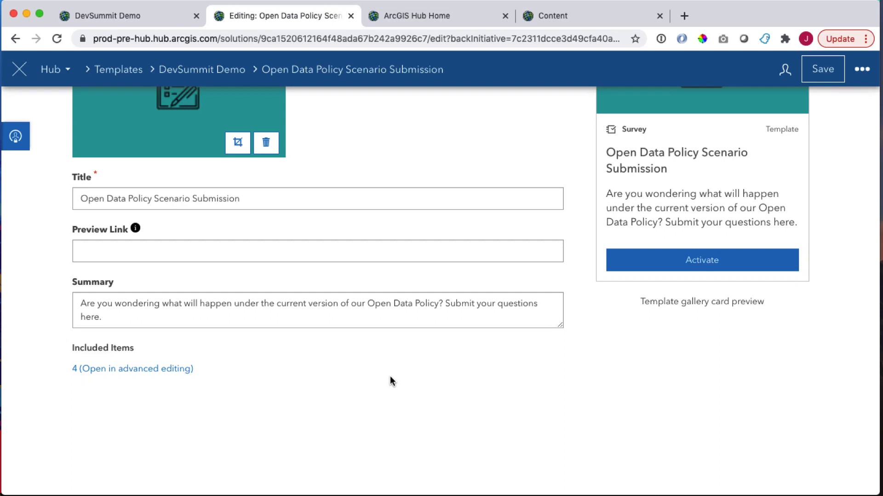
- Go back to the DevSummit Demo initiative template and review the templates included in it
{"action": "scroll", "coordinate": [390, 377], "scroll_direction": "up", "scroll_amount": 1}
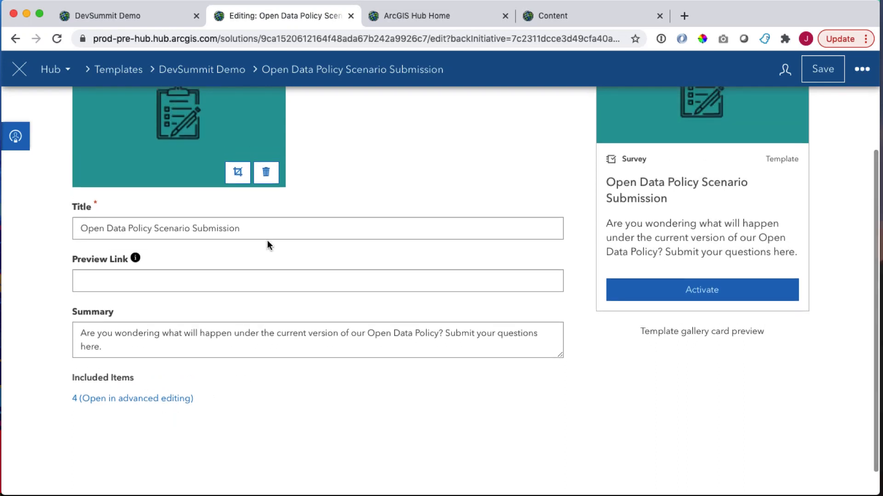
{"action": "left_click", "coordinate": [223, 69]}
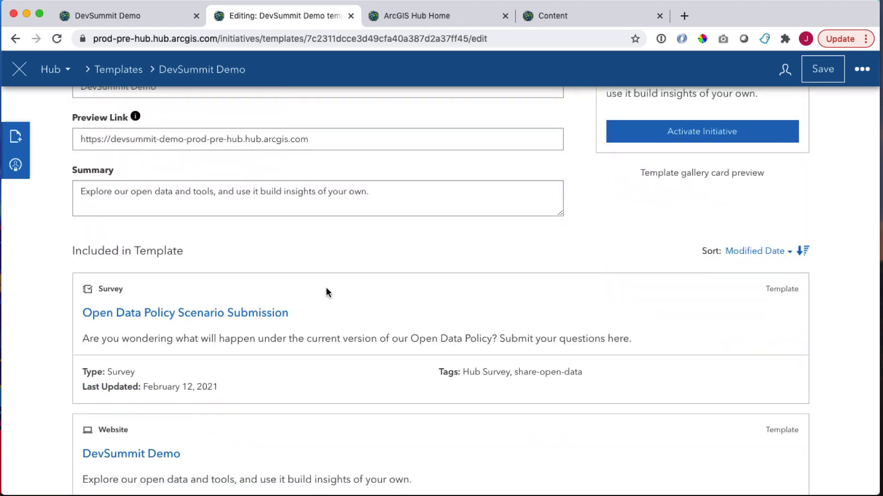
{"action": "scroll", "coordinate": [327, 289], "scroll_direction": "down", "scroll_amount": 3}
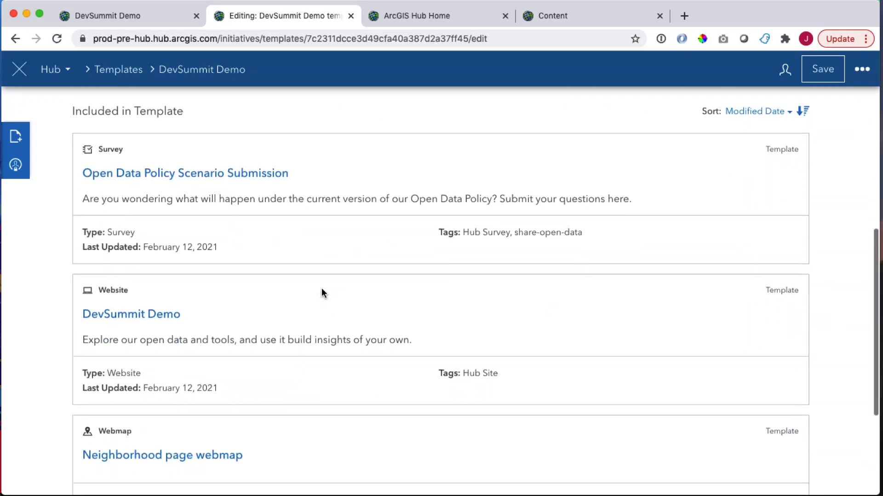
{"action": "scroll", "coordinate": [321, 290], "scroll_direction": "down", "scroll_amount": 4}
{"action": "scroll", "coordinate": [150, 367], "scroll_direction": "up", "scroll_amount": 4}
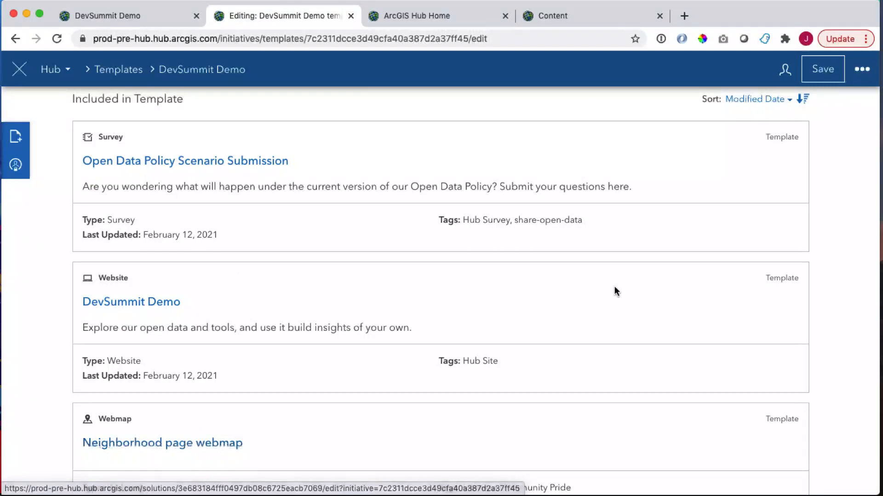
{"action": "scroll", "coordinate": [610, 228], "scroll_direction": "up", "scroll_amount": 3}
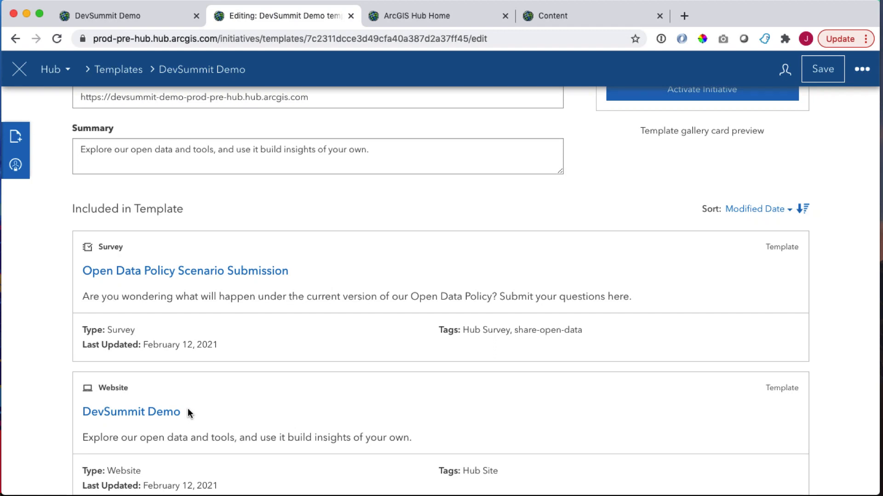
{"action": "scroll", "coordinate": [189, 412], "scroll_direction": "down", "scroll_amount": 1}
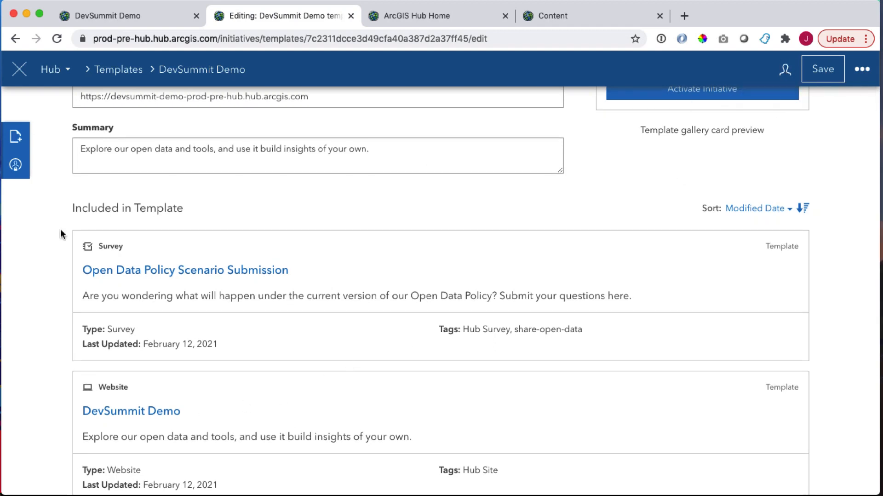
- Set the initiative template's sharing level to Organization and update the sharing of all its included templates to match
{"action": "left_click", "coordinate": [15, 165]}
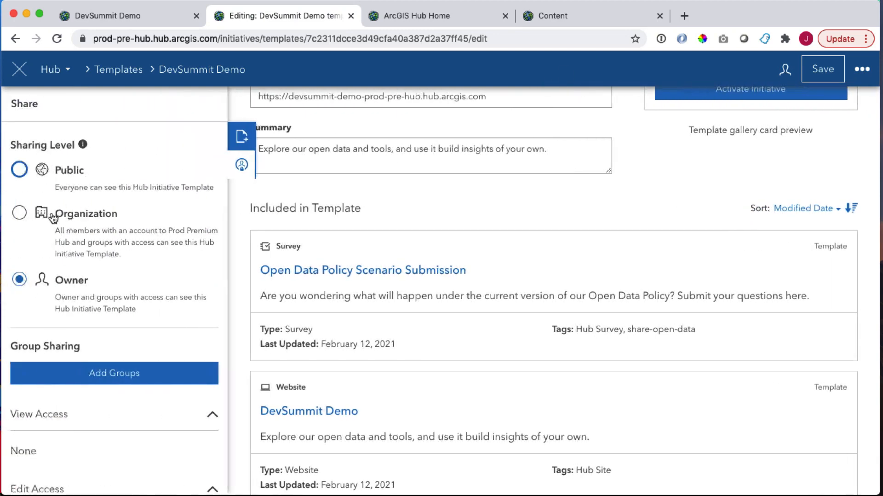
{"action": "left_click", "coordinate": [27, 215]}
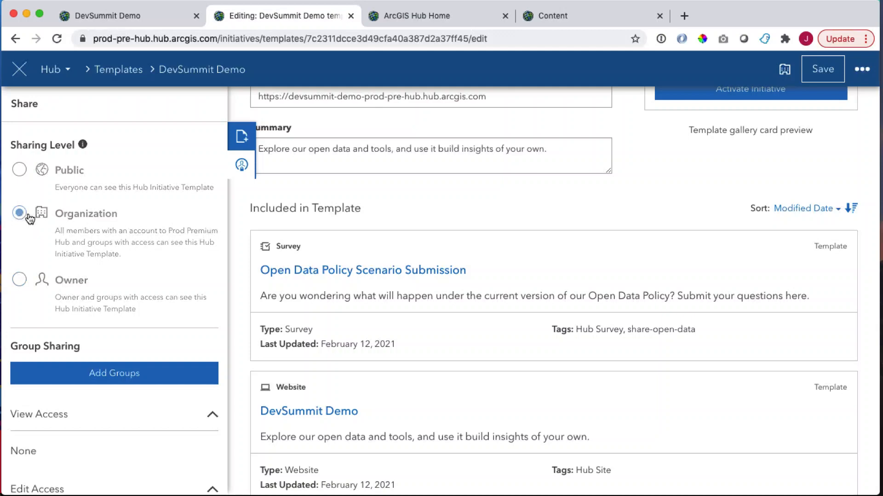
{"action": "scroll", "coordinate": [460, 323], "scroll_direction": "down", "scroll_amount": 5}
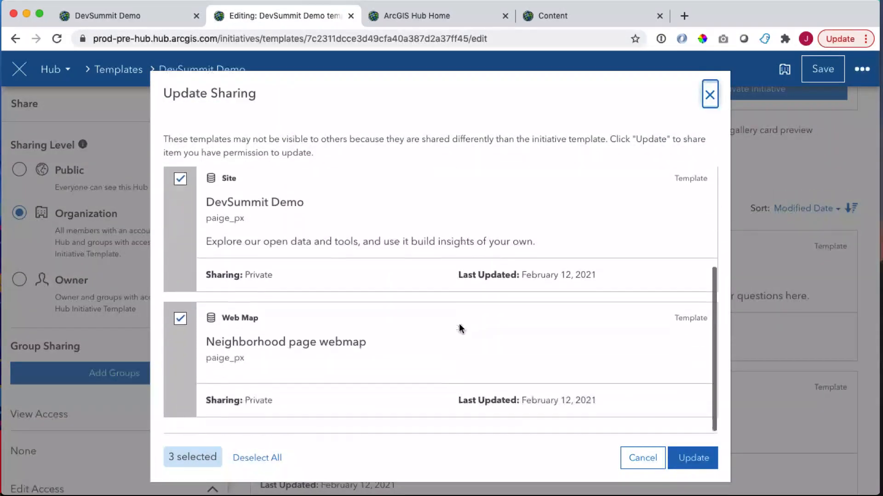
{"action": "scroll", "coordinate": [460, 327], "scroll_direction": "up", "scroll_amount": 5}
{"action": "scroll", "coordinate": [458, 319], "scroll_direction": "down", "scroll_amount": 5}
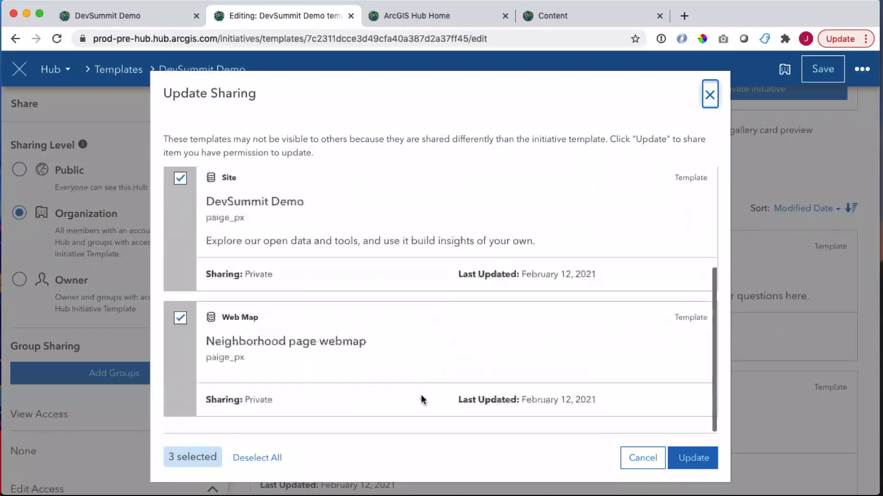
{"action": "left_click", "coordinate": [692, 458]}
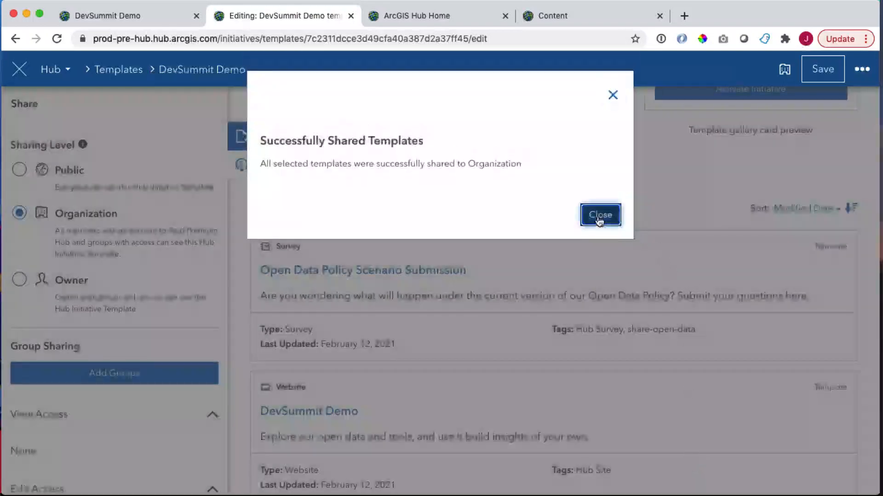
{"action": "left_click", "coordinate": [599, 217]}
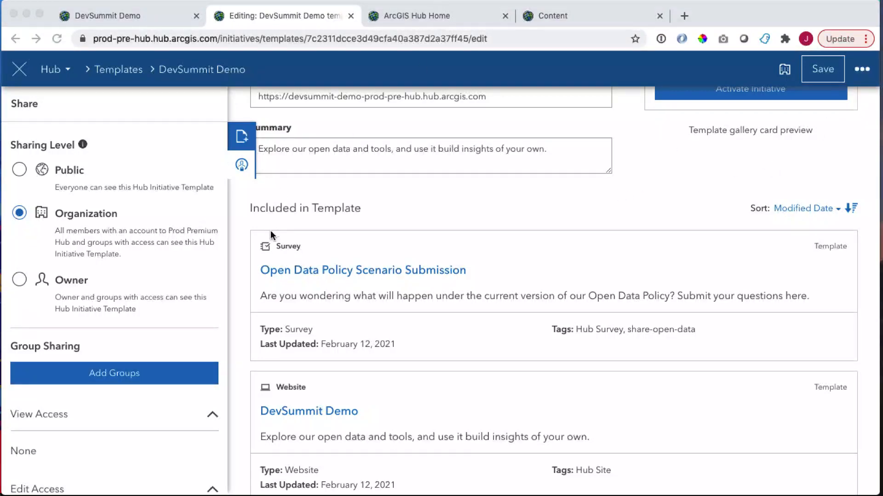
- Go to the Hub Overview and start a new initiative
{"action": "scroll", "coordinate": [272, 234], "scroll_direction": "up", "scroll_amount": 7}
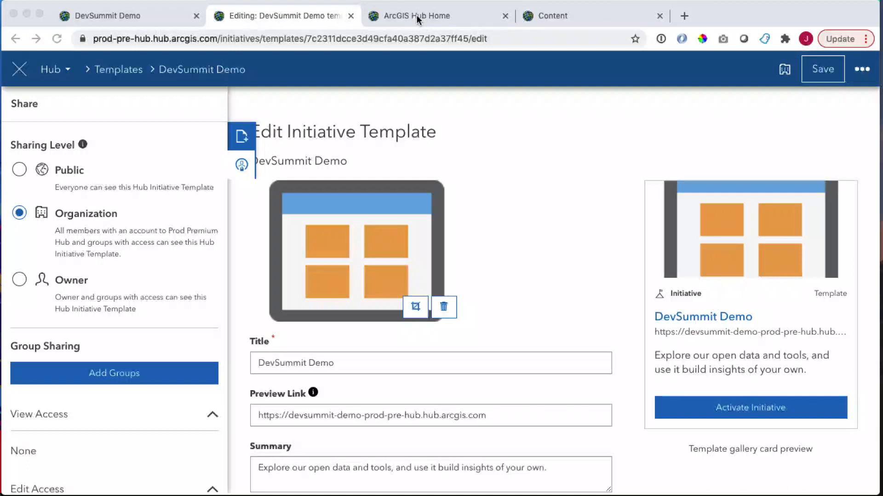
{"action": "left_click", "coordinate": [64, 82]}
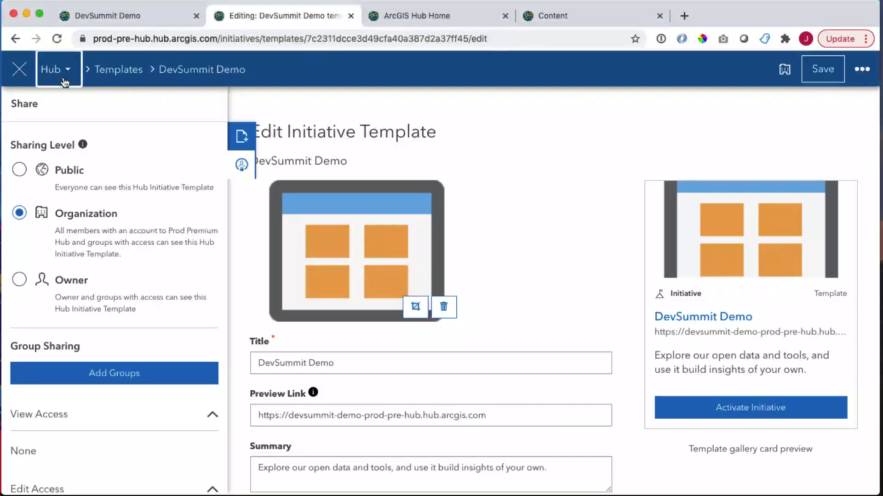
{"action": "left_click", "coordinate": [64, 82]}
{"action": "left_click", "coordinate": [72, 105]}
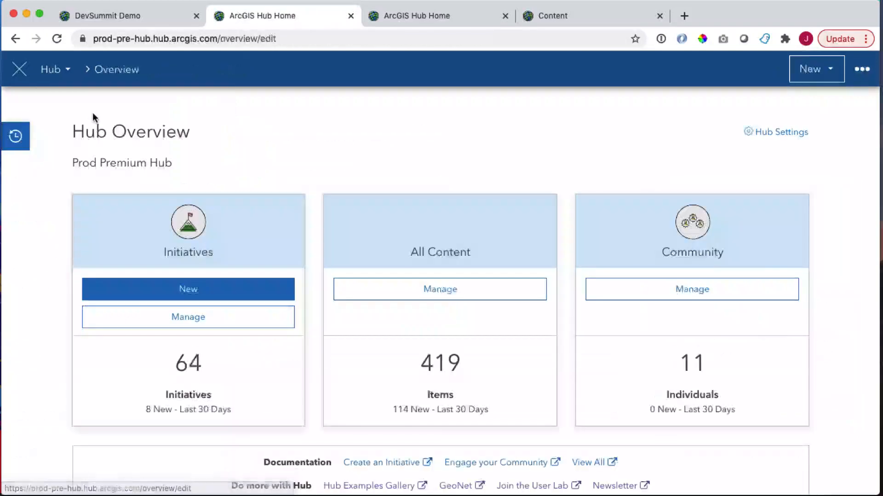
{"action": "left_click", "coordinate": [218, 301]}
- Browse the templates published by My Organization and start activating the DevSummit Demo initiative template
{"action": "left_click", "coordinate": [432, 417]}
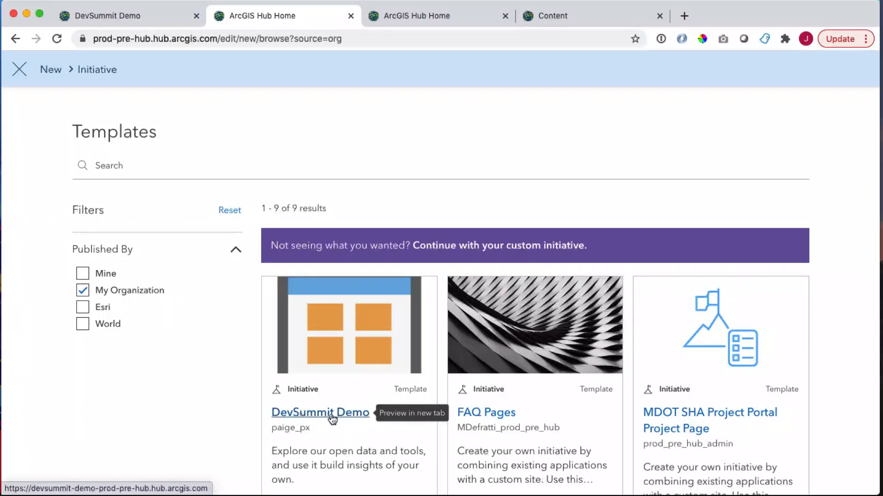
{"action": "scroll", "coordinate": [341, 414], "scroll_direction": "down", "scroll_amount": 3}
{"action": "left_click", "coordinate": [349, 442]}
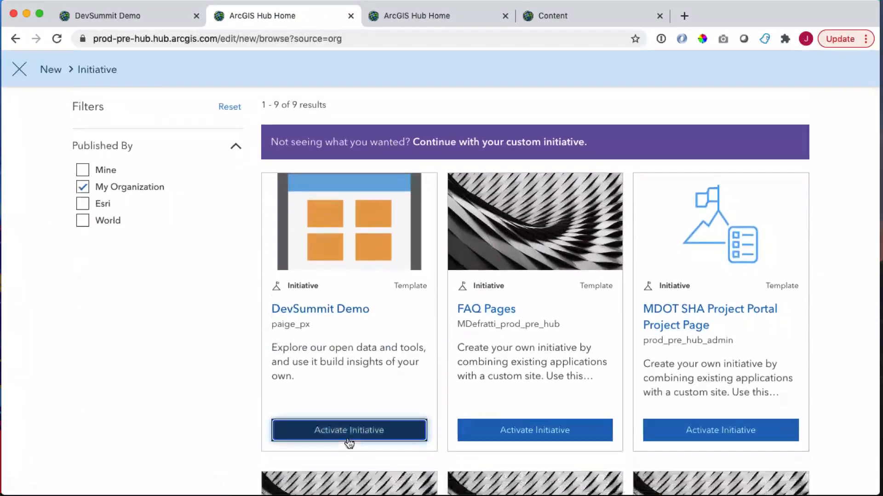
- Name the new initiative "Made from a template" and create it from the DevSummit Demo template
{"action": "left_click_drag", "start_coordinate": [398, 247], "coordinate": [291, 250]}
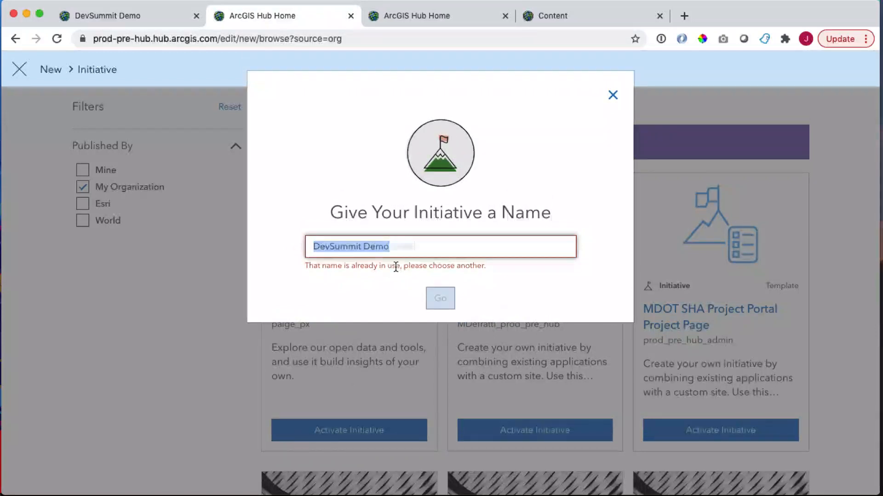
{"action": "type", "text": "Made from a template"}
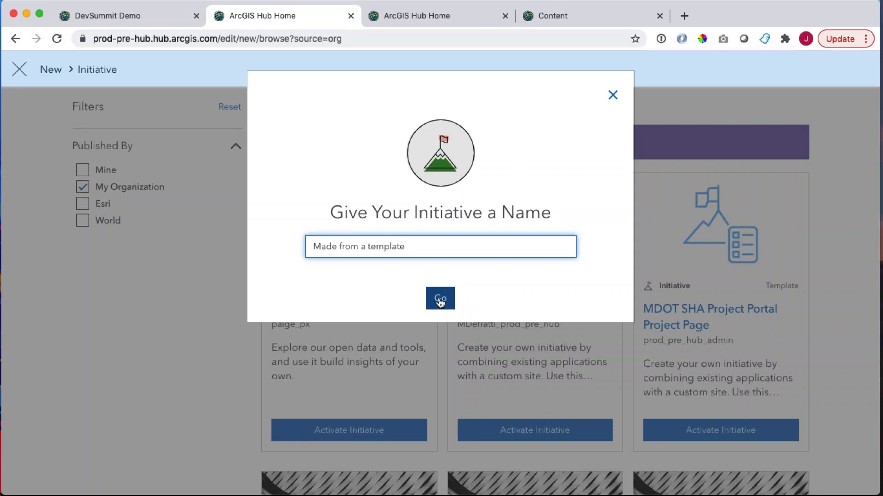
{"action": "left_click", "coordinate": [440, 300]}
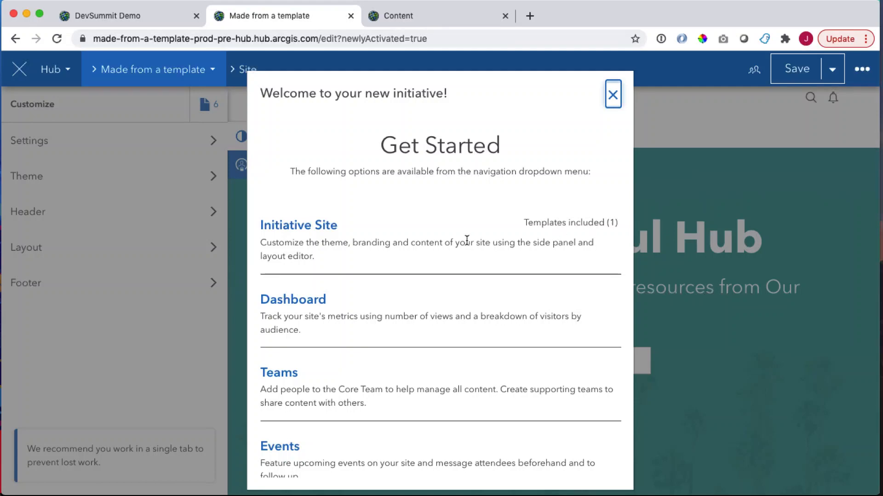
- Read through the Get Started overview of the new initiative, close it and check the site's list of pages
{"action": "scroll", "coordinate": [430, 226], "scroll_direction": "down", "scroll_amount": 5}
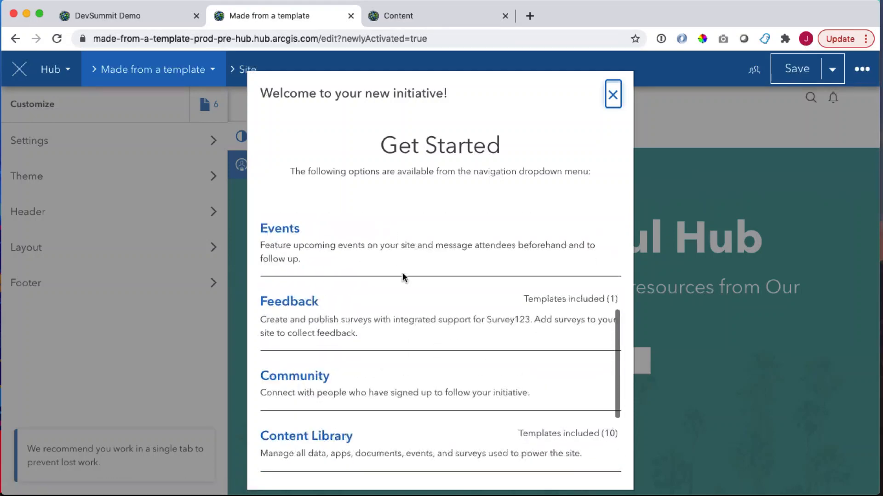
{"action": "scroll", "coordinate": [415, 373], "scroll_direction": "down", "scroll_amount": 1}
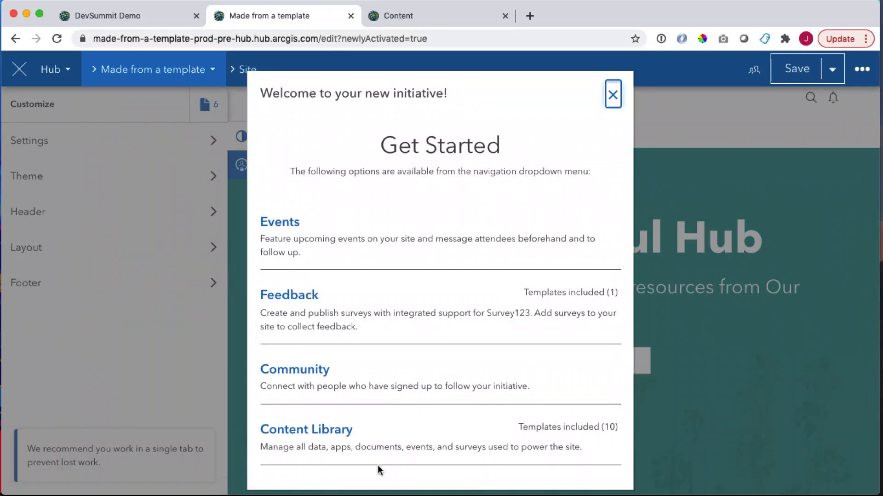
{"action": "left_click", "coordinate": [613, 95]}
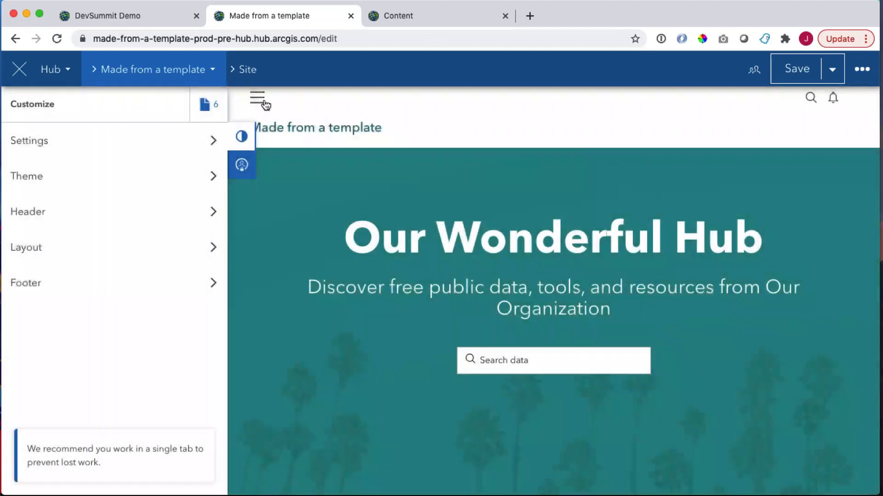
{"action": "left_click", "coordinate": [215, 110]}
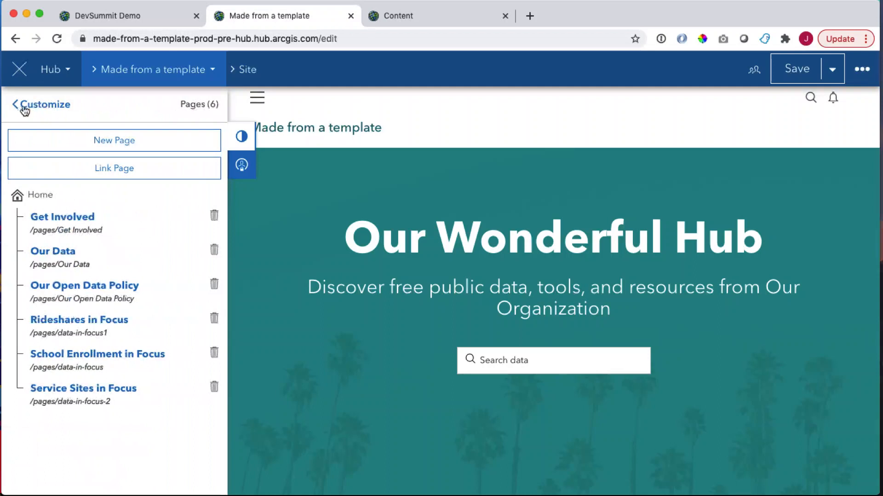
{"action": "left_click", "coordinate": [24, 108]}
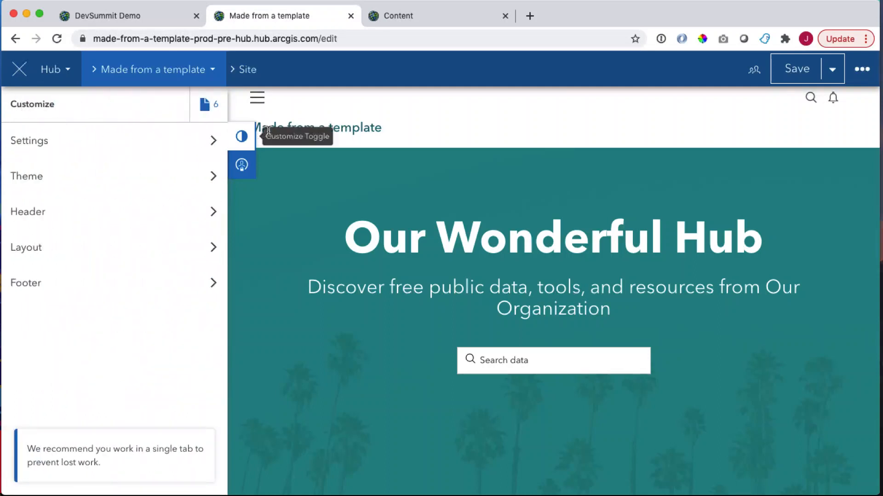
- Inspect the settings of the Follow Initiative card under "Keep up with Our Work" on the site
{"action": "mouse_move", "coordinate": [316, 126]}
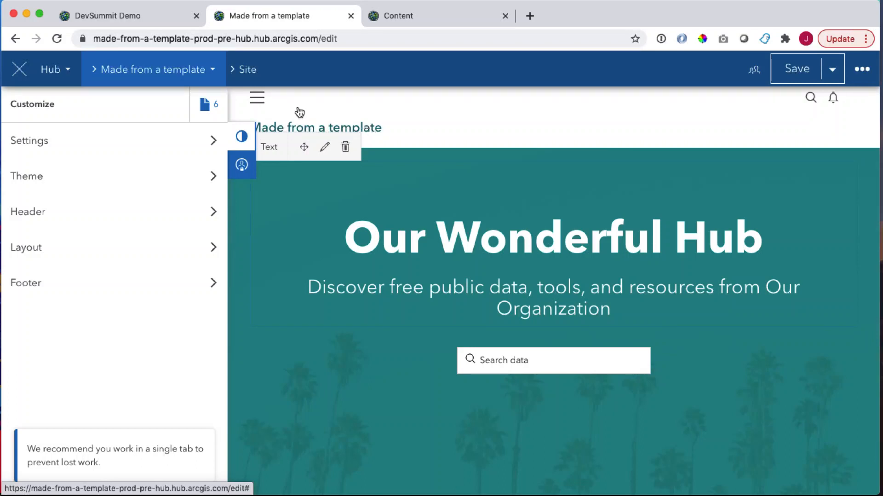
{"action": "scroll", "coordinate": [510, 249], "scroll_direction": "down", "scroll_amount": 1}
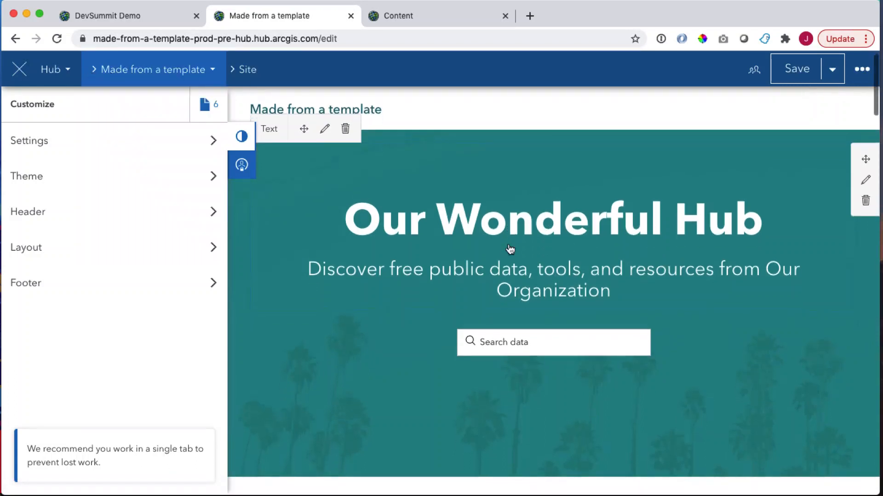
{"action": "scroll", "coordinate": [381, 261], "scroll_direction": "down", "scroll_amount": 10}
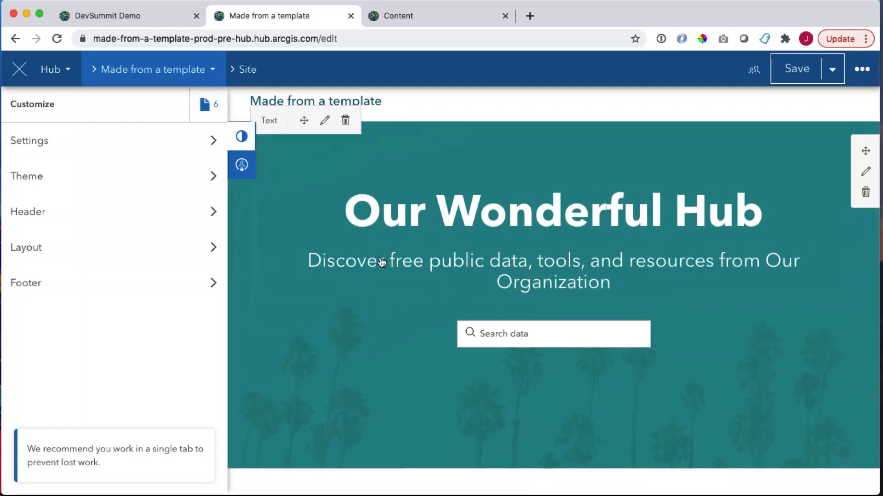
{"action": "mouse_move", "coordinate": [329, 307]}
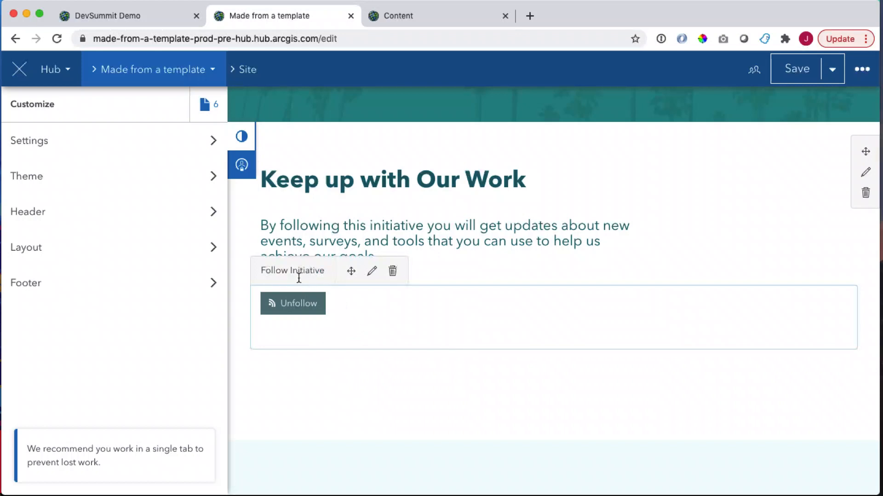
{"action": "left_click", "coordinate": [340, 318]}
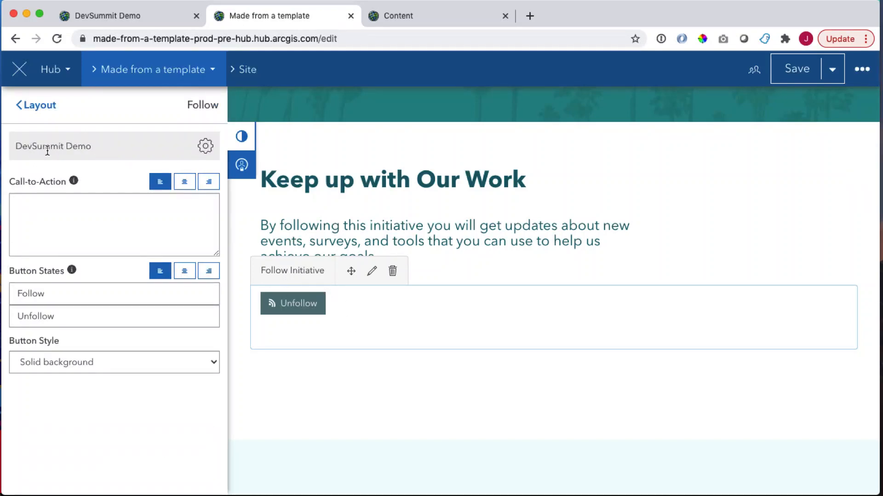
- Examine the page gallery card's content types, tags and group settings, and return to the site's customization options
{"action": "scroll", "coordinate": [508, 270], "scroll_direction": "down", "scroll_amount": 8}
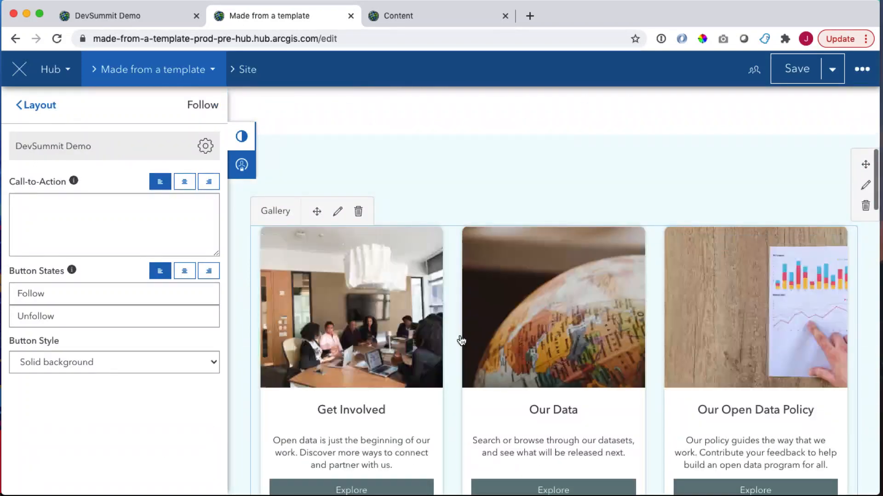
{"action": "scroll", "coordinate": [456, 322], "scroll_direction": "down", "scroll_amount": 1}
{"action": "left_click", "coordinate": [450, 322]}
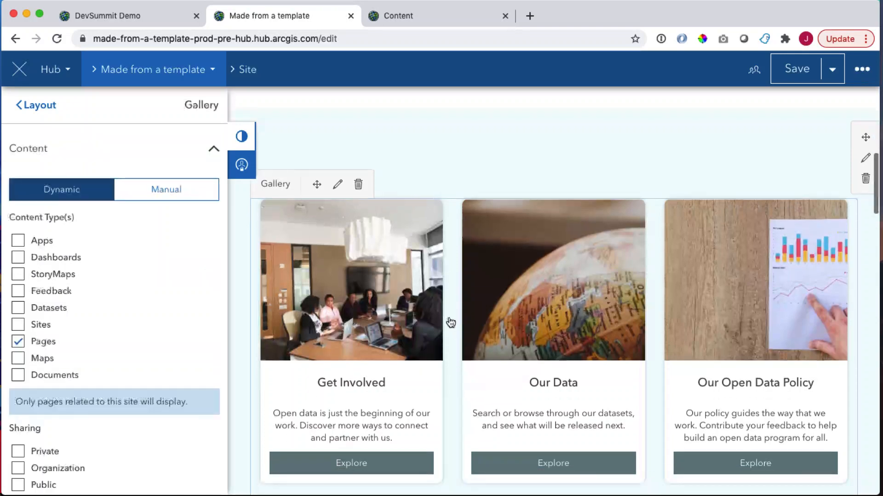
{"action": "scroll", "coordinate": [107, 356], "scroll_direction": "down", "scroll_amount": 8}
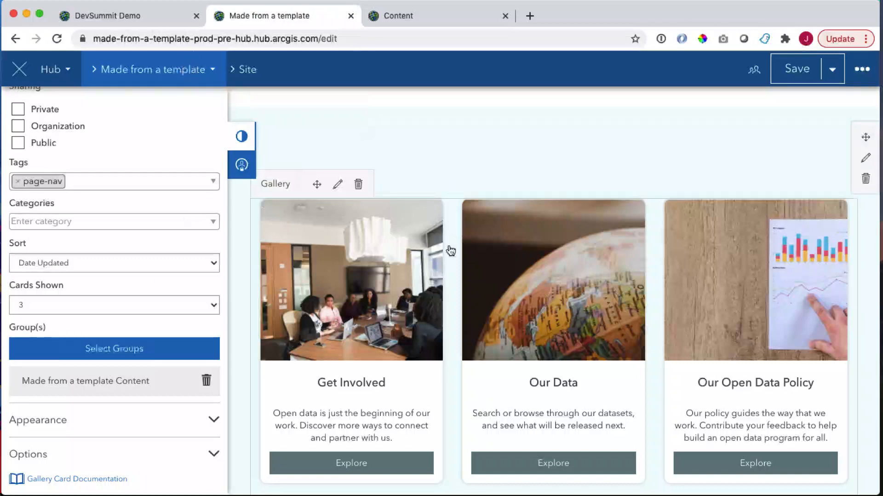
{"action": "scroll", "coordinate": [542, 351], "scroll_direction": "down", "scroll_amount": 1}
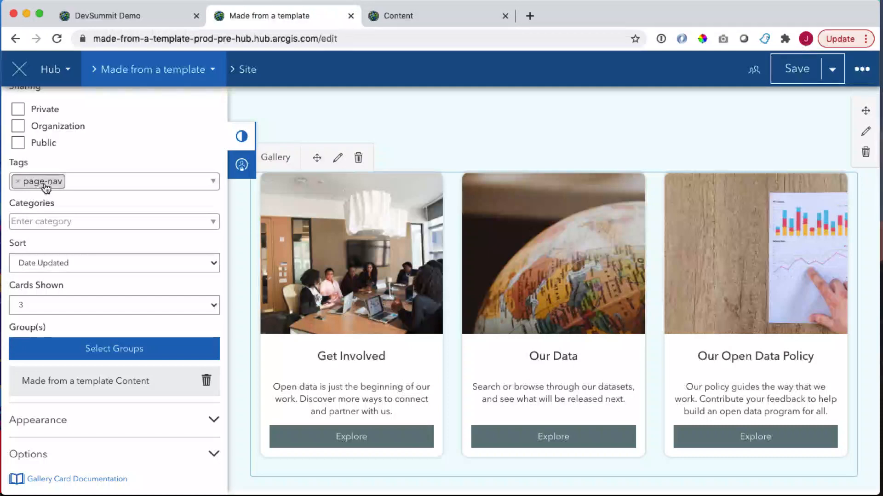
{"action": "scroll", "coordinate": [97, 184], "scroll_direction": "up", "scroll_amount": 8}
{"action": "left_click", "coordinate": [50, 105]}
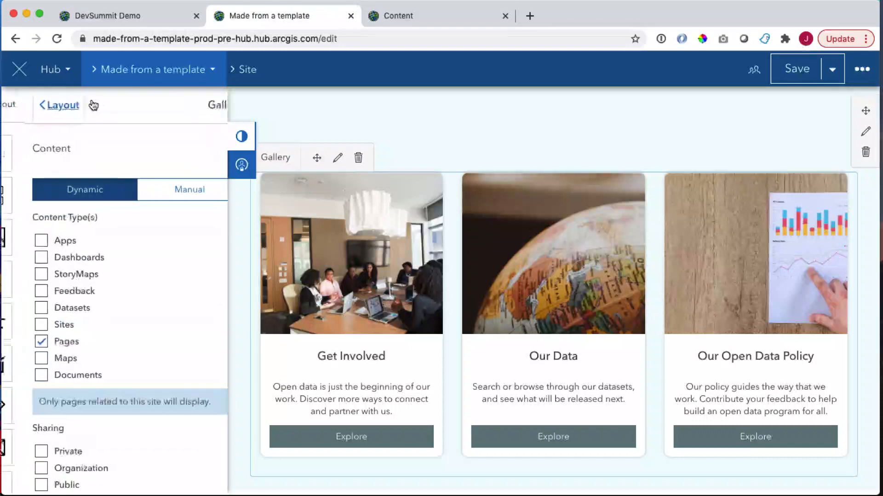
{"action": "left_click", "coordinate": [30, 110]}
- Open the Our Data page from the site's pages and review its layout down to the Missing Data Request survey
{"action": "left_click", "coordinate": [201, 111]}
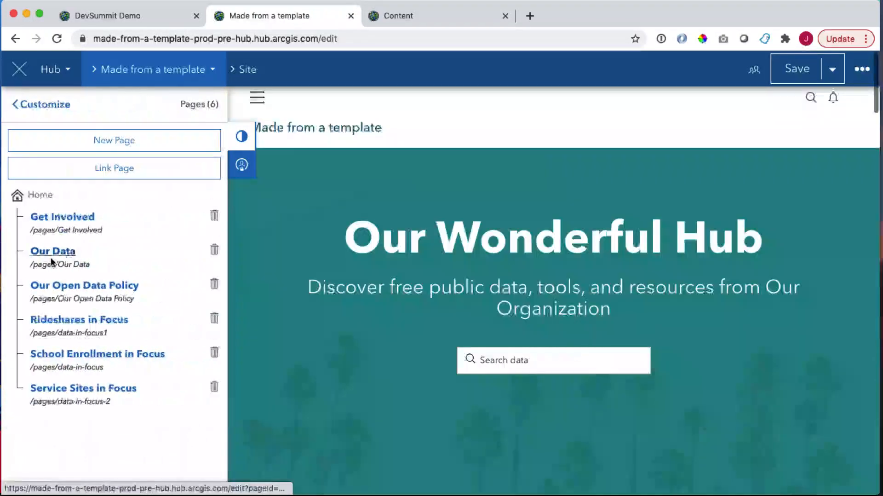
{"action": "left_click", "coordinate": [52, 261]}
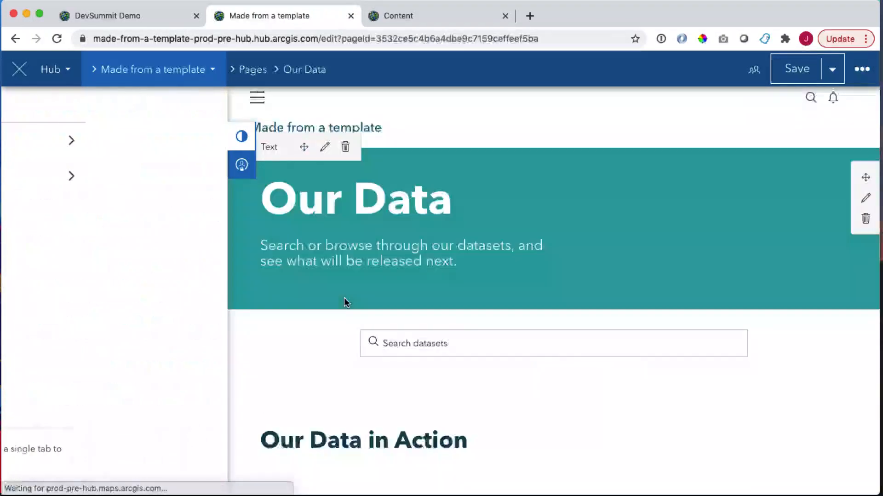
{"action": "scroll", "coordinate": [344, 305], "scroll_direction": "down", "scroll_amount": 3}
{"action": "scroll", "coordinate": [252, 319], "scroll_direction": "down", "scroll_amount": 15}
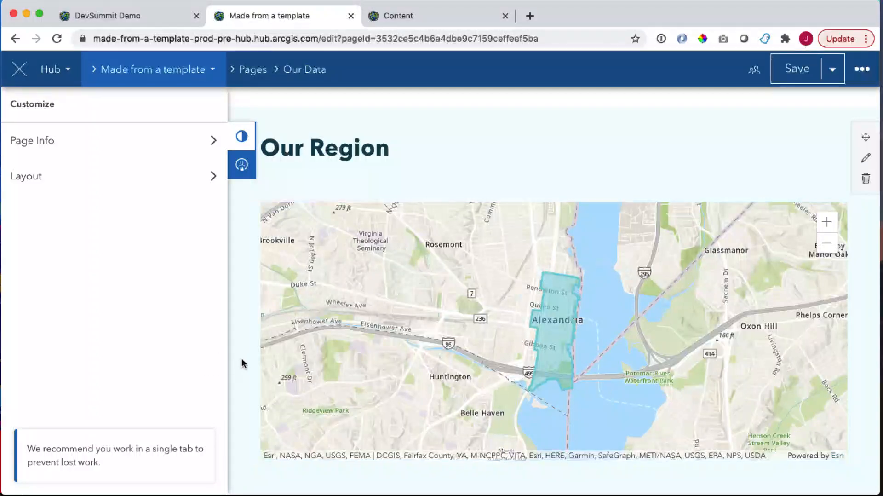
{"action": "scroll", "coordinate": [241, 363], "scroll_direction": "down", "scroll_amount": 1}
{"action": "scroll", "coordinate": [242, 362], "scroll_direction": "down", "scroll_amount": 10}
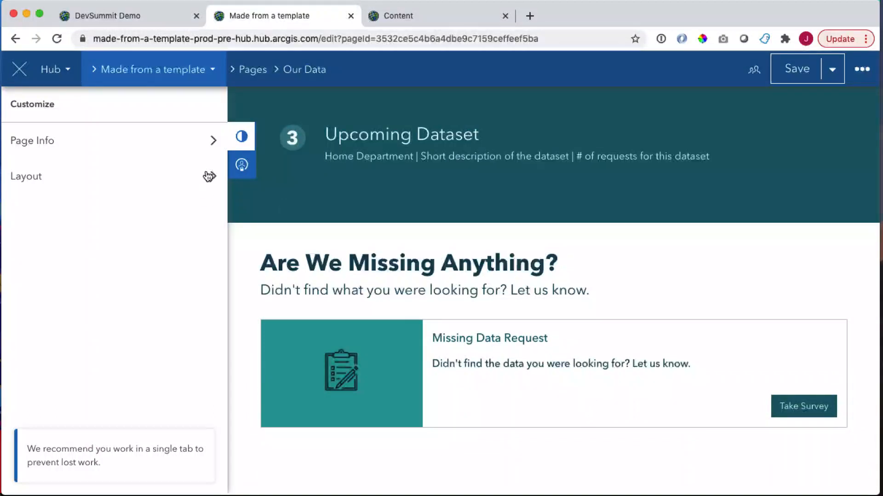
- Open the initiative's Content Library and look through the items in it
{"action": "left_click", "coordinate": [180, 68]}
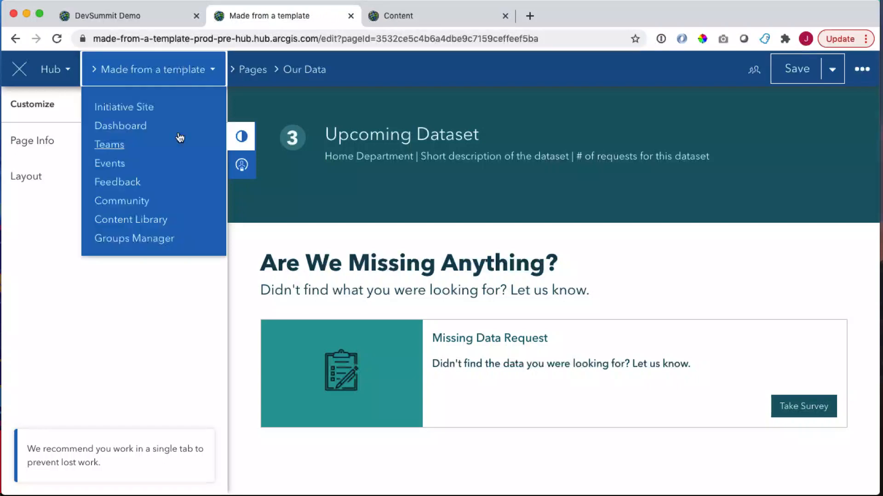
{"action": "left_click", "coordinate": [153, 227]}
{"action": "scroll", "coordinate": [387, 321], "scroll_direction": "up", "scroll_amount": 10}
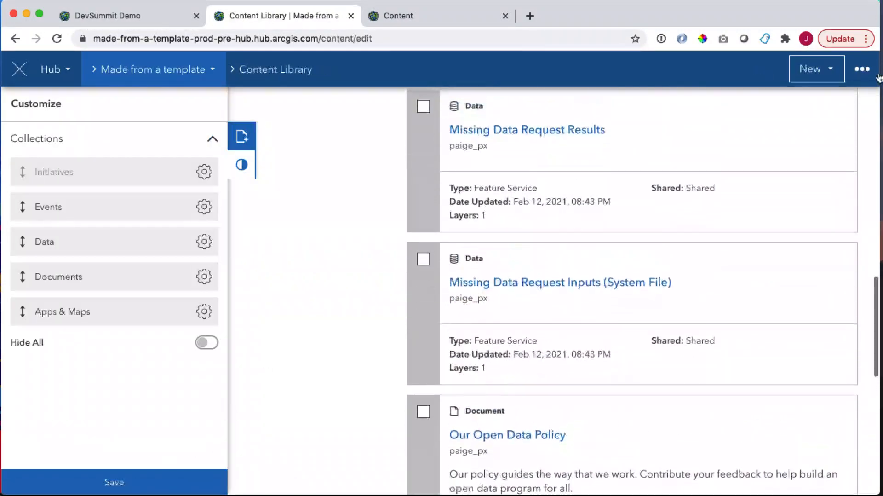
- Open the Template Gallery for new library content and compare All Templates with the Recommended templates
{"action": "left_click", "coordinate": [811, 69]}
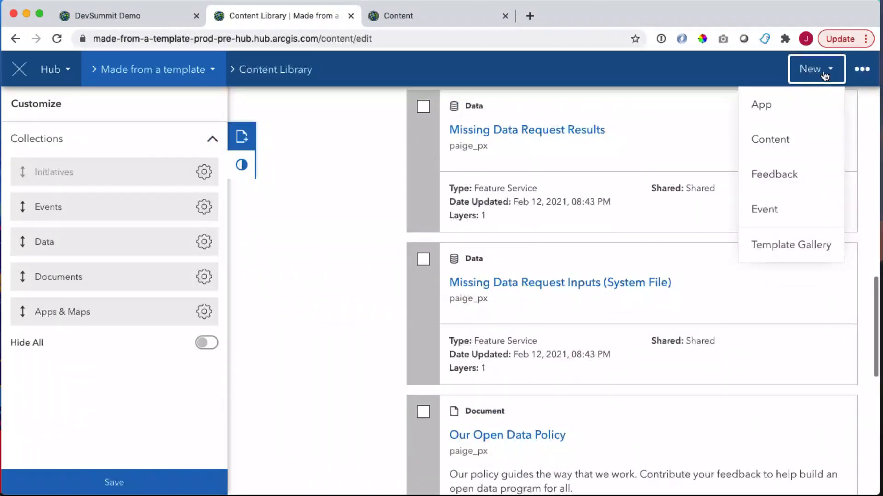
{"action": "left_click", "coordinate": [814, 251]}
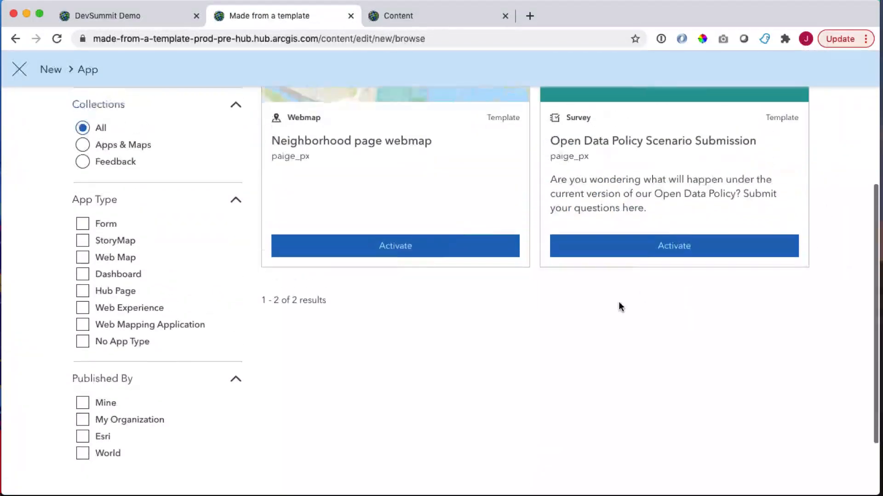
{"action": "scroll", "coordinate": [621, 307], "scroll_direction": "up", "scroll_amount": 5}
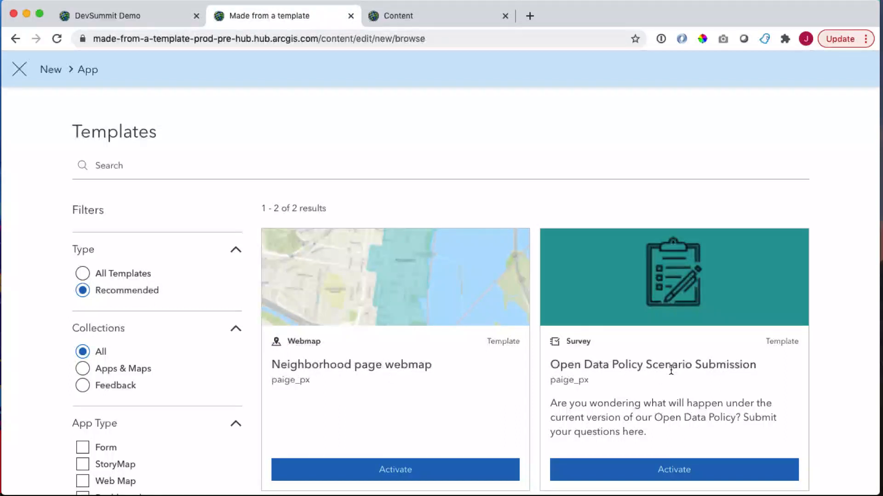
{"action": "scroll", "coordinate": [676, 398], "scroll_direction": "down", "scroll_amount": 2}
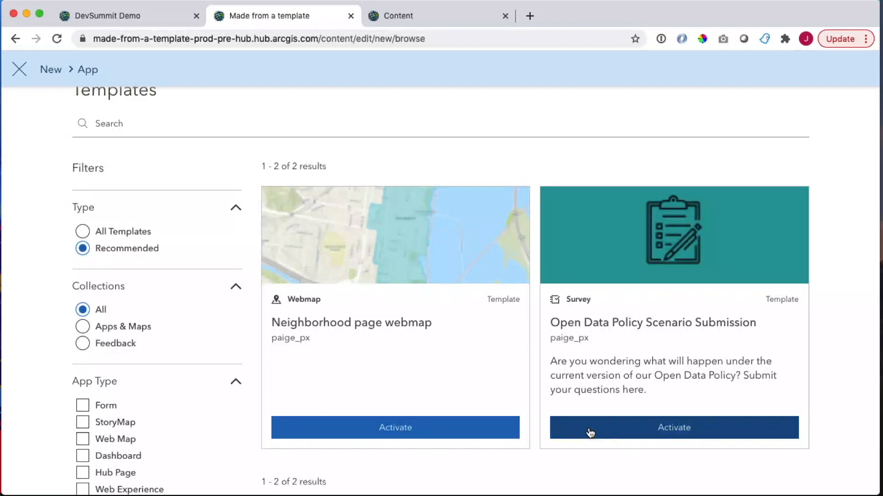
{"action": "left_click", "coordinate": [125, 233]}
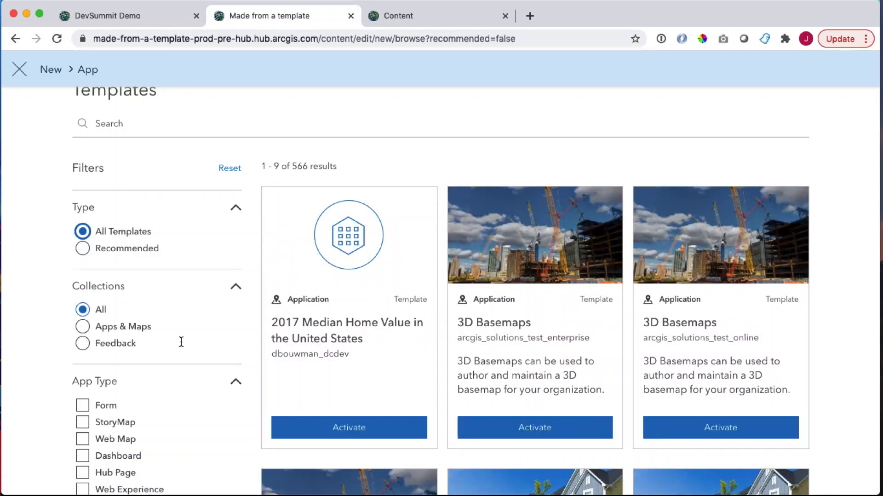
{"action": "left_click", "coordinate": [119, 248]}
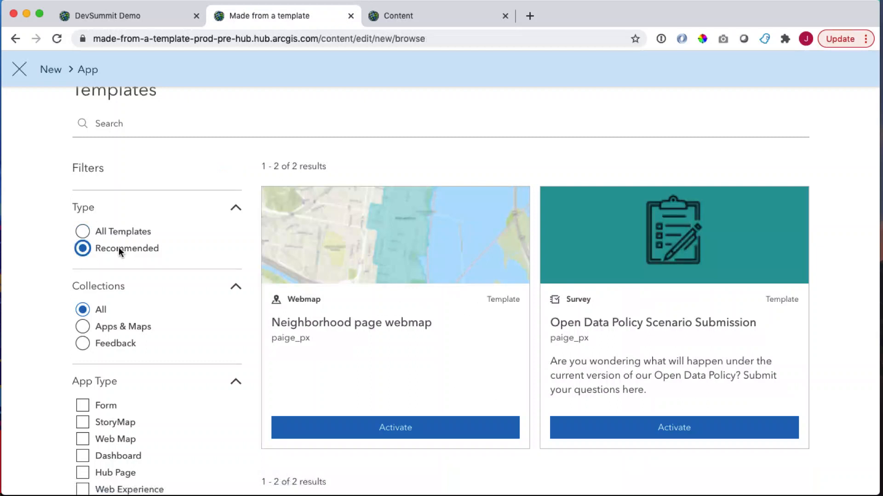
- Switch to the ArcGIS Online Content page and review the items in the "Made from a template" folder
{"action": "left_click", "coordinate": [404, 16]}
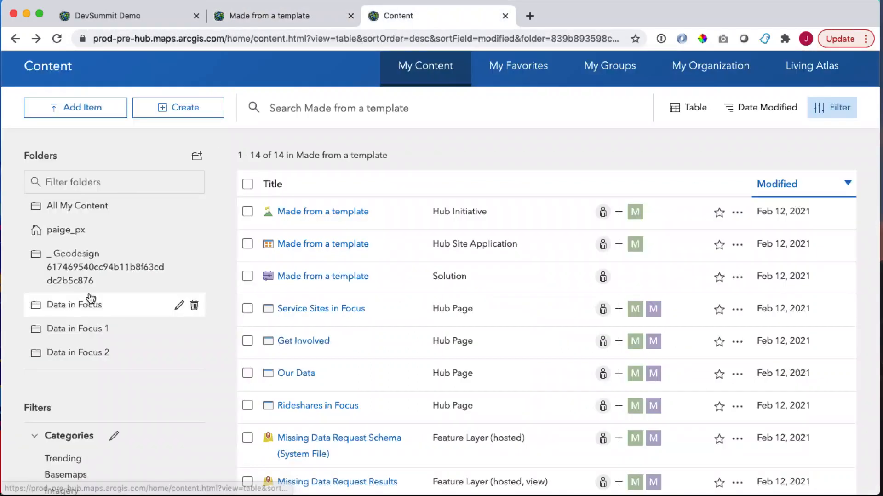
{"action": "scroll", "coordinate": [94, 290], "scroll_direction": "down", "scroll_amount": 5}
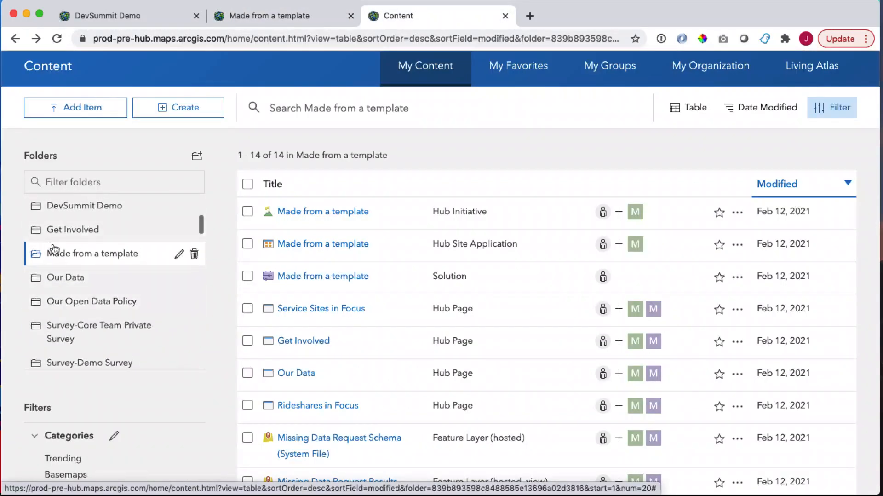
{"action": "scroll", "coordinate": [404, 239], "scroll_direction": "down", "scroll_amount": 3}
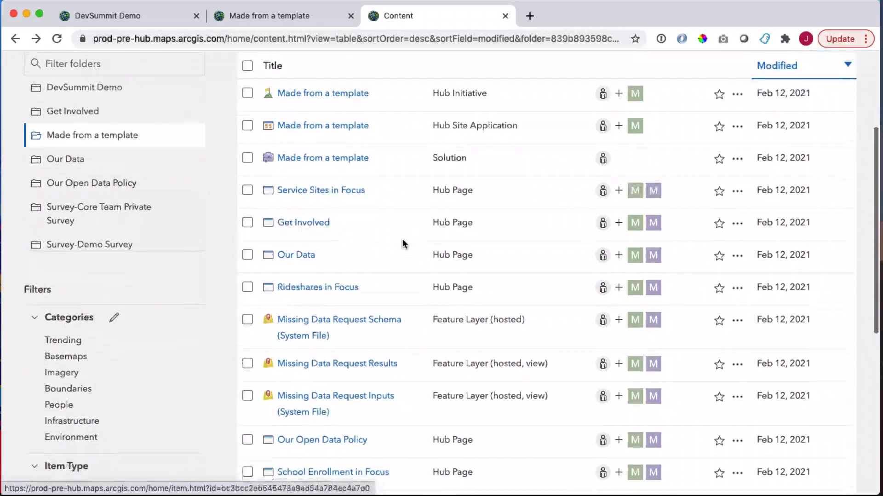
{"action": "scroll", "coordinate": [394, 383], "scroll_direction": "down", "scroll_amount": 3}
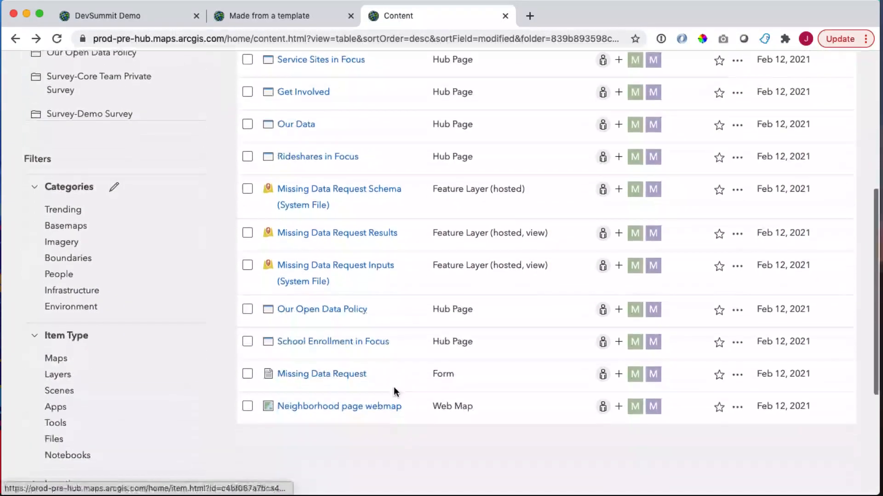